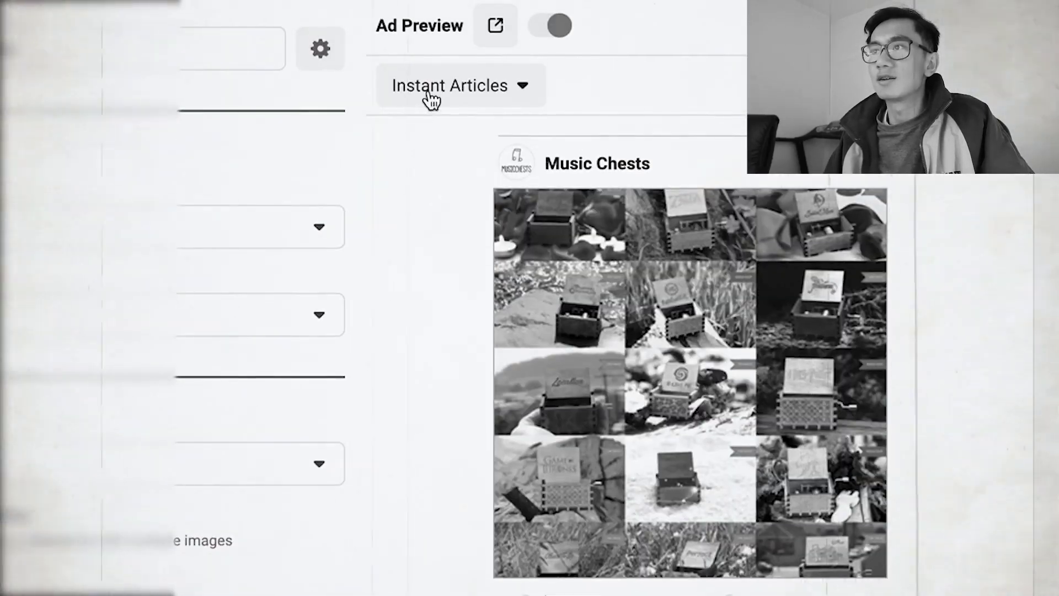
# - Look through the placements available for the Music Chests ad preview
pyautogui.click(432, 97)
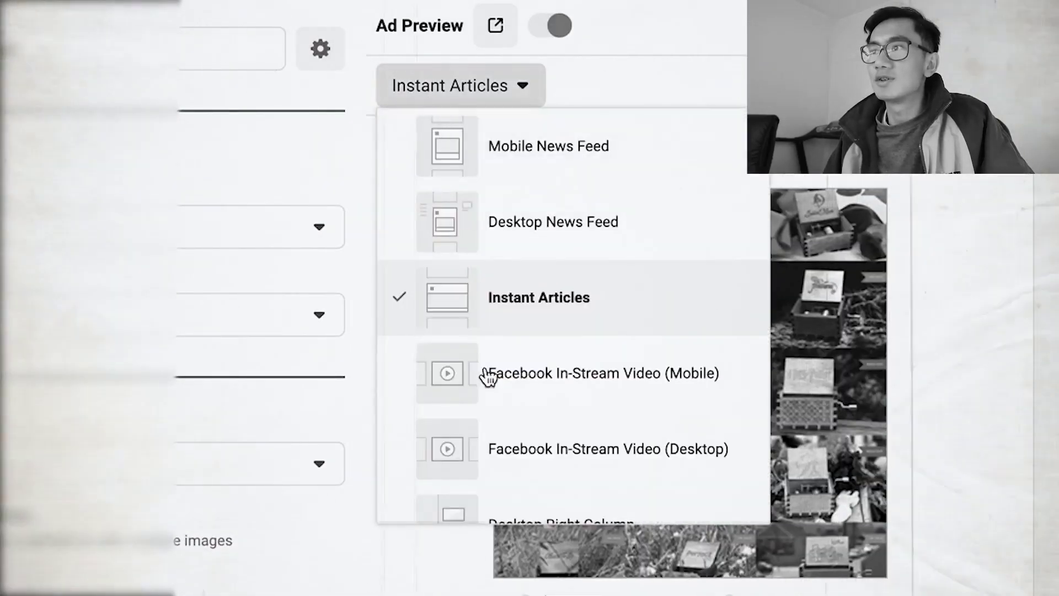
pyautogui.scroll(-10, 491, 402)
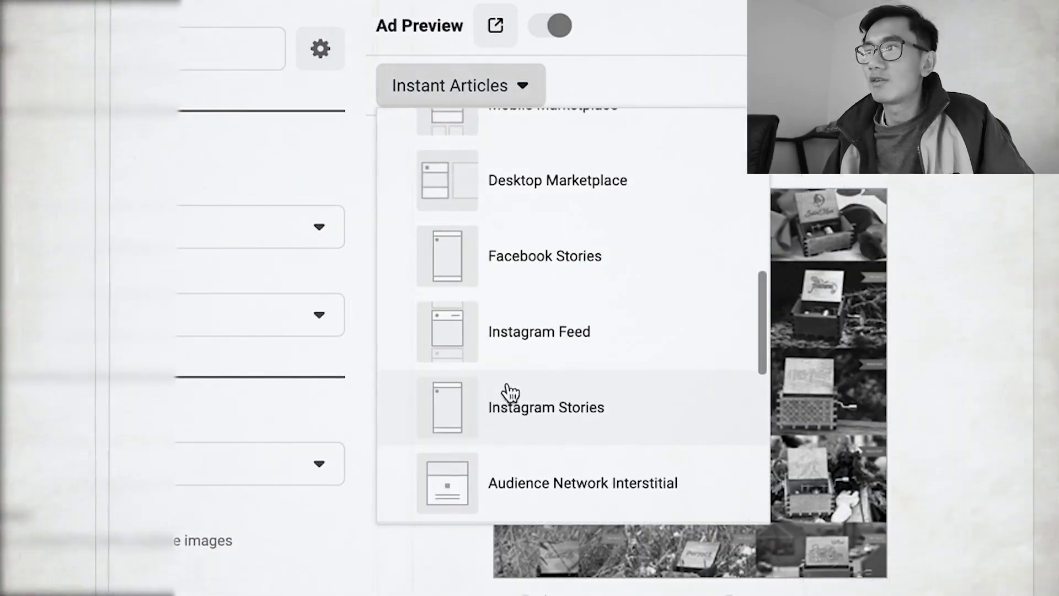
pyautogui.click(535, 432)
pyautogui.scroll(-8, 471, 437)
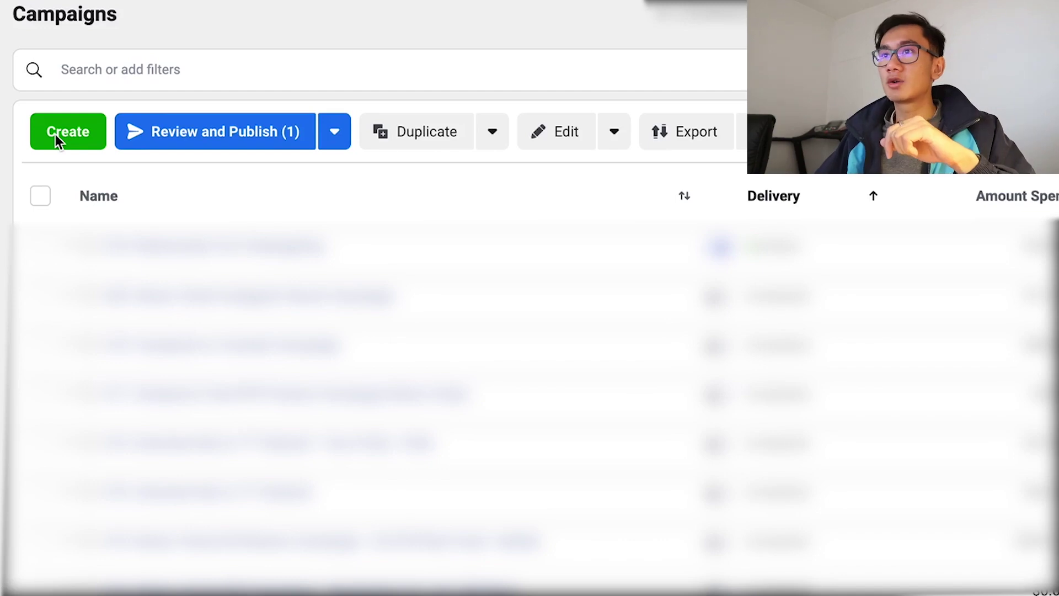
# - Start a new campaign named "021. Music Chest Simple Retargeting Campaign (7 Days)" with the Conversions objective
pyautogui.click(72, 137)
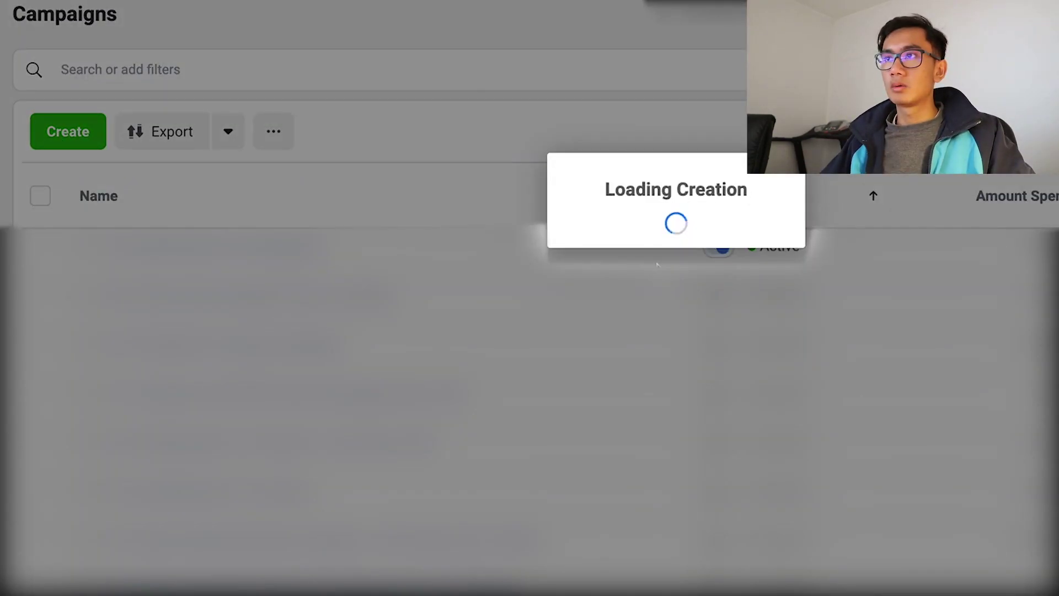
pyautogui.write('021. Music Chest Simple Retargeting Campaign (7 Days')
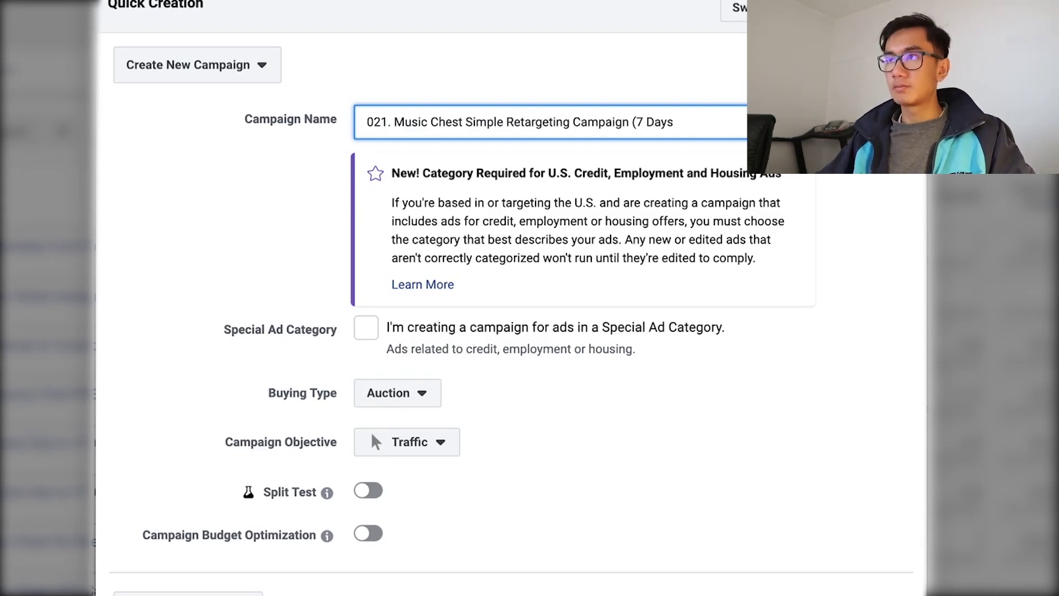
pyautogui.click(455, 443)
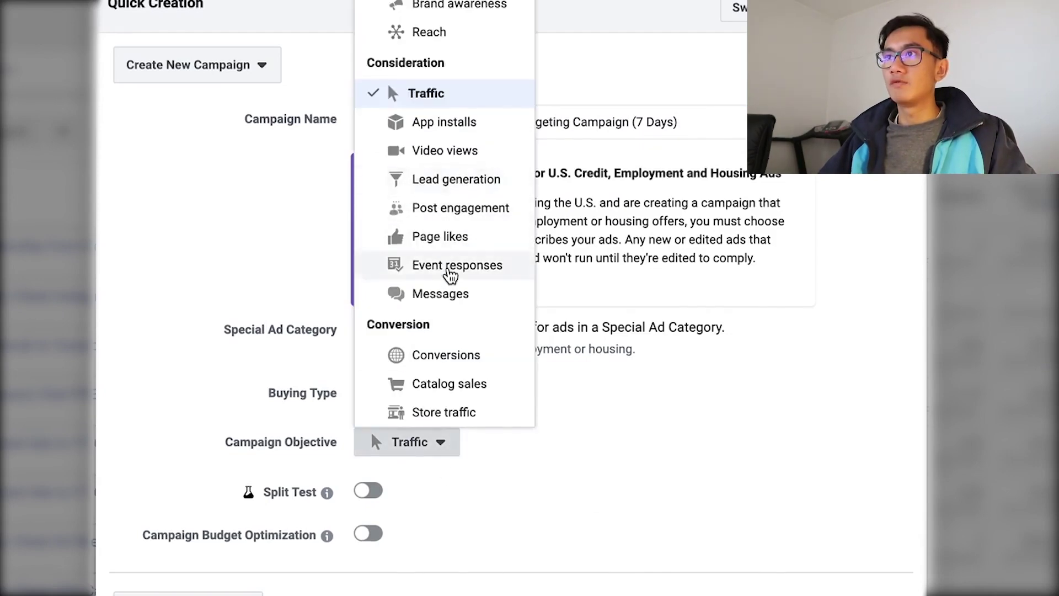
pyautogui.scroll(-2, 449, 274)
pyautogui.click(451, 258)
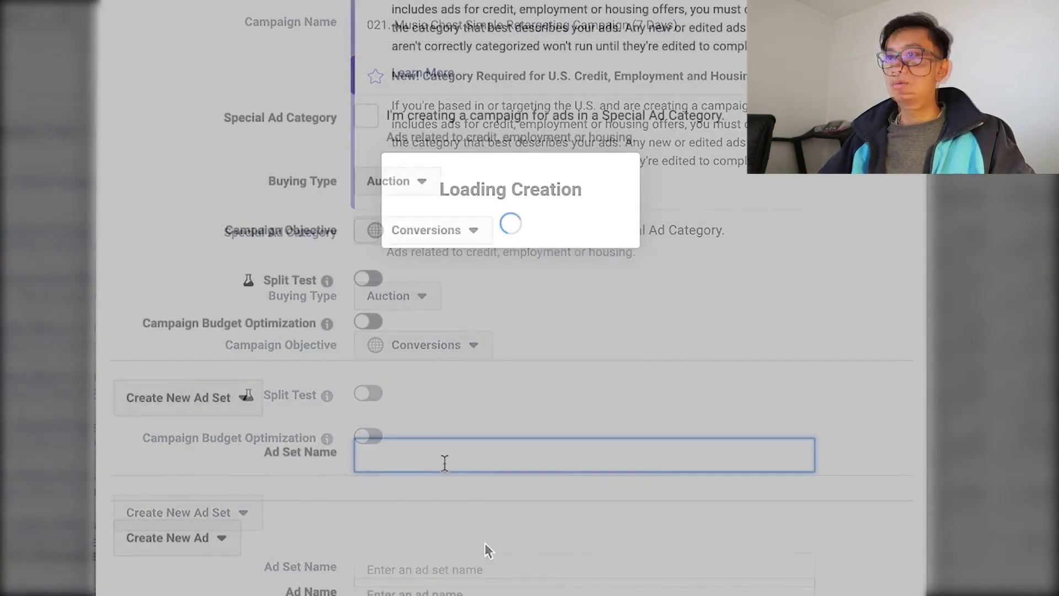
# - Name the new ad set "001. VC no ATC" and the ad "001.", and save the campaign to draft
pyautogui.write('V')
pyautogui.press('BackSpace')
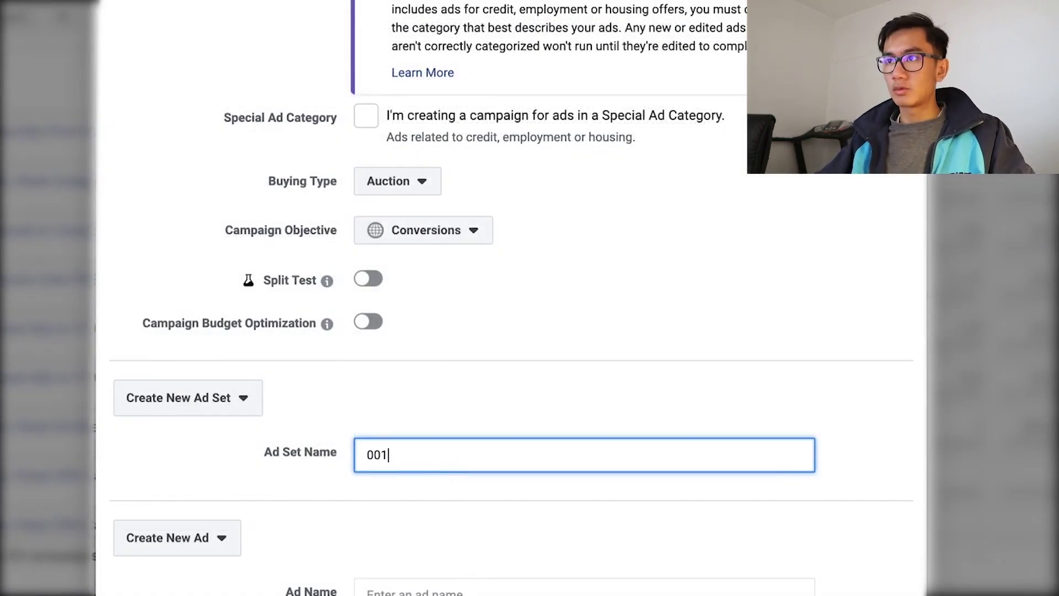
pyautogui.write('001. VC no ATC')
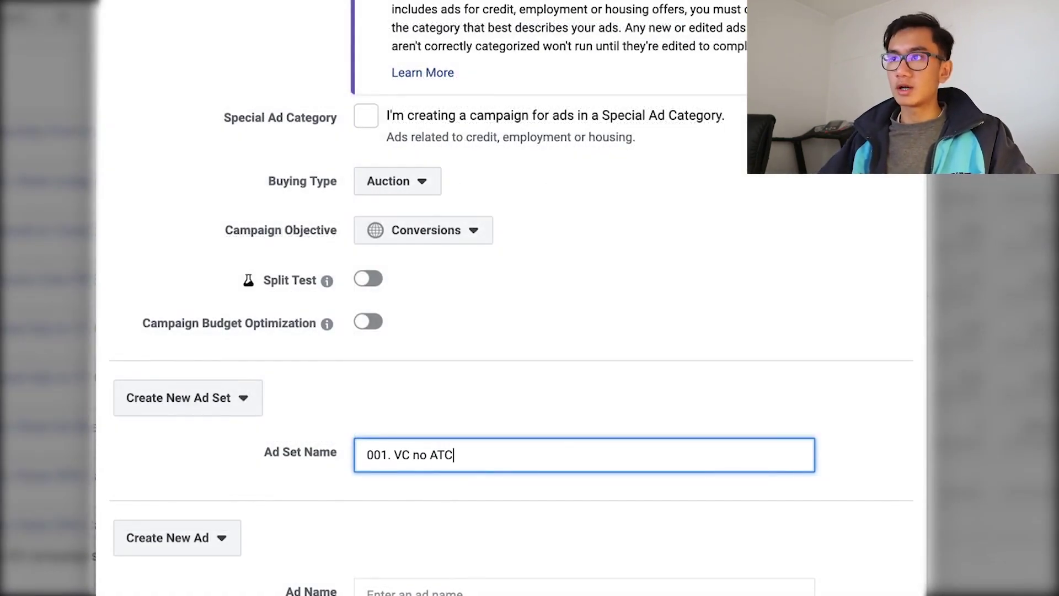
pyautogui.scroll(-2, 496, 524)
pyautogui.click(421, 466)
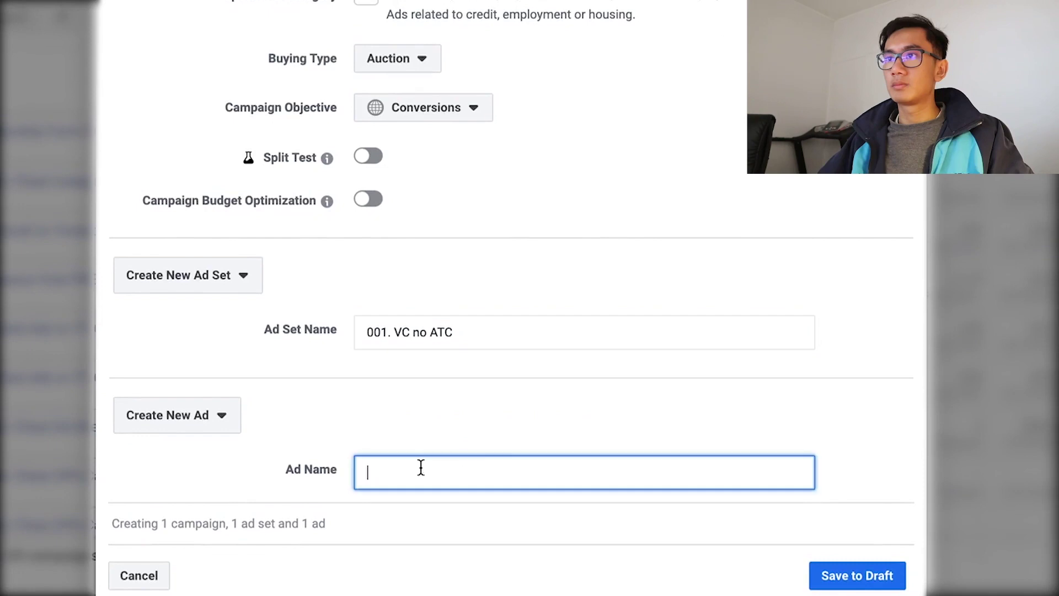
pyautogui.write('001.')
pyautogui.click(818, 568)
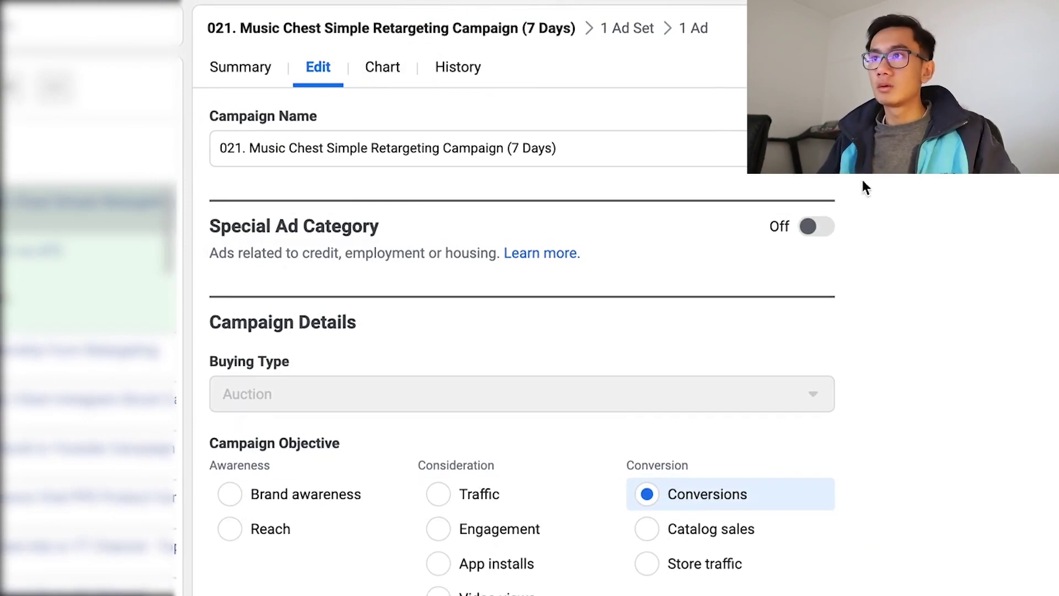
# - Open the ad set 001. VC no ATC and set its website conversion event to Purchase
pyautogui.scroll(-5, 629, 428)
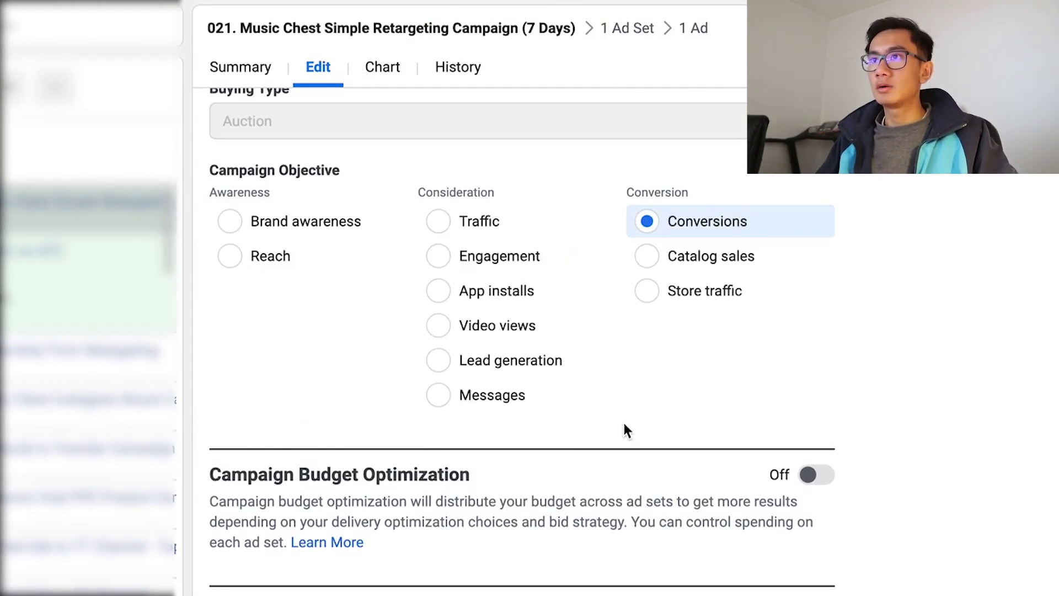
pyautogui.scroll(5, 452, 419)
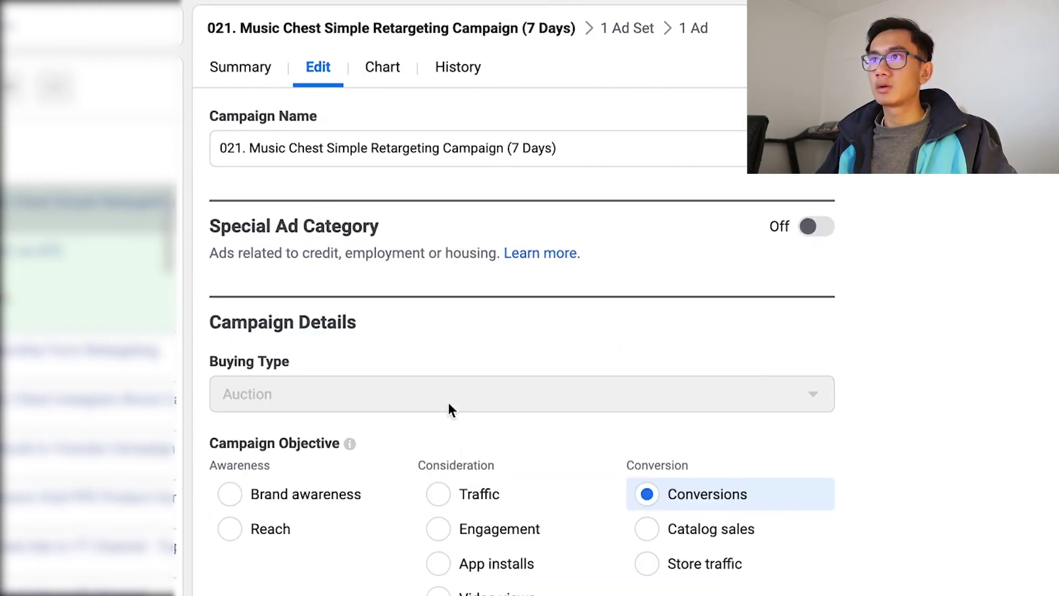
pyautogui.click(617, 29)
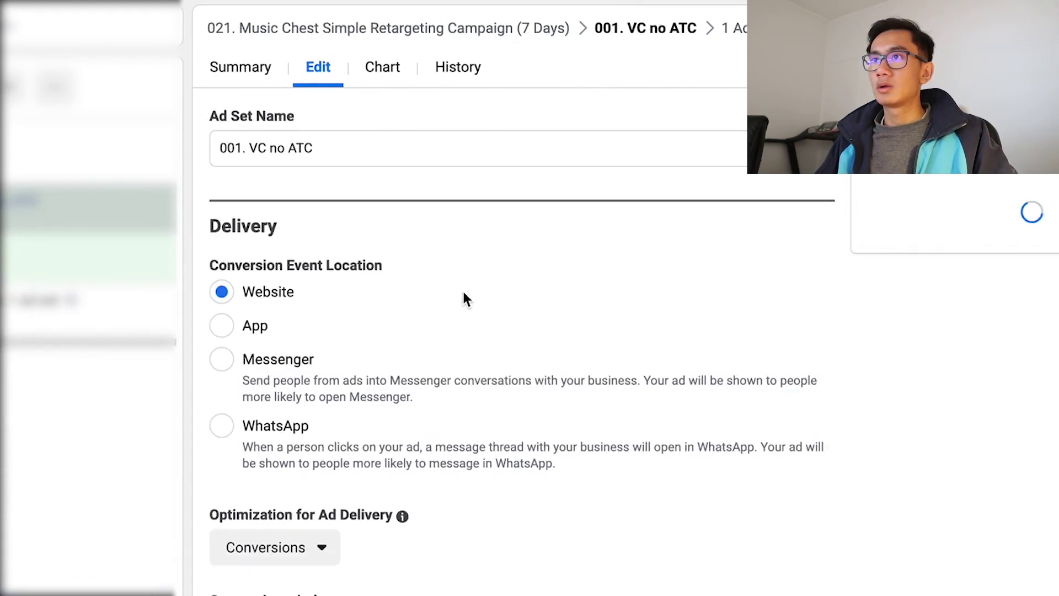
pyautogui.scroll(-3, 386, 359)
pyautogui.scroll(-3, 468, 411)
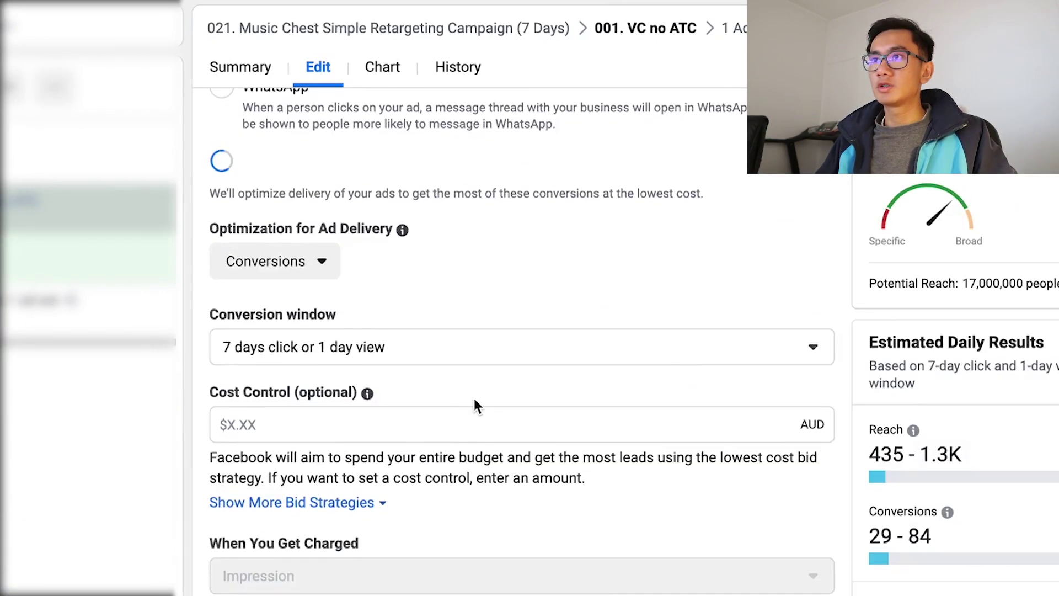
pyautogui.scroll(-2, 474, 407)
pyautogui.moveTo(367, 507)
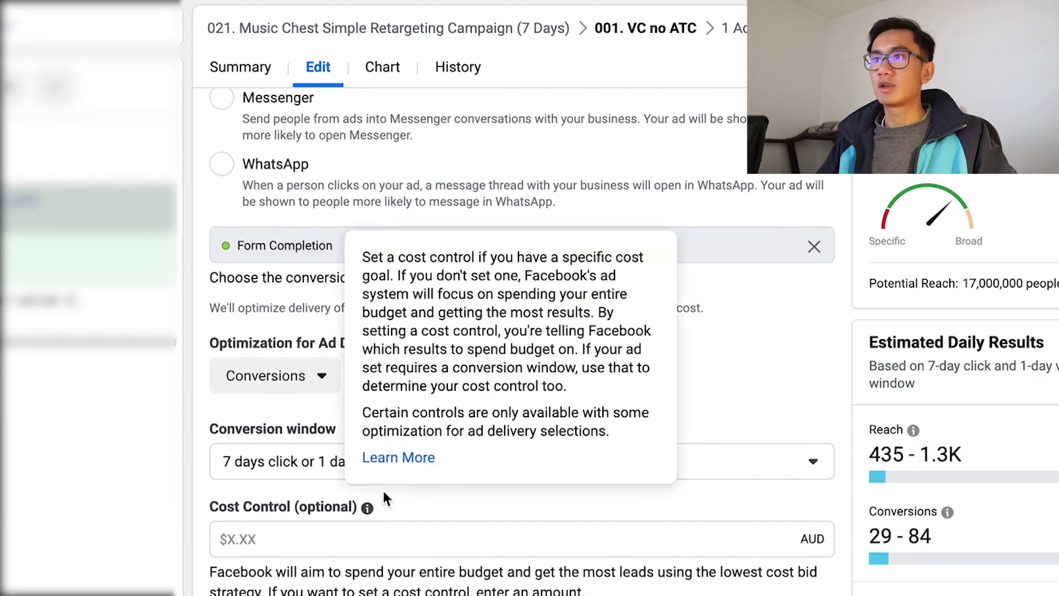
pyautogui.scroll(3, 833, 441)
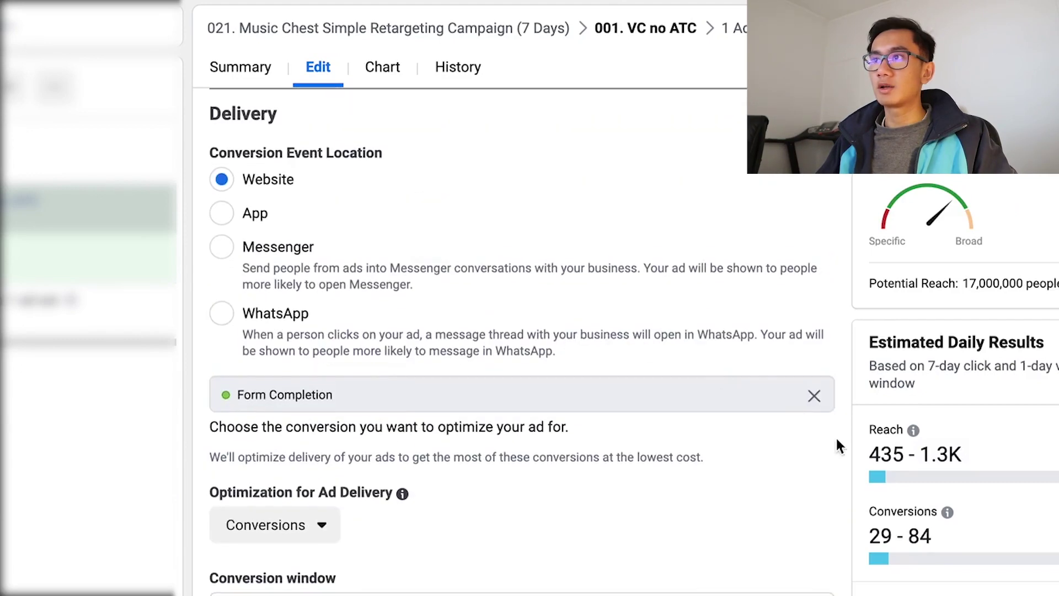
pyautogui.click(814, 396)
pyautogui.click(451, 393)
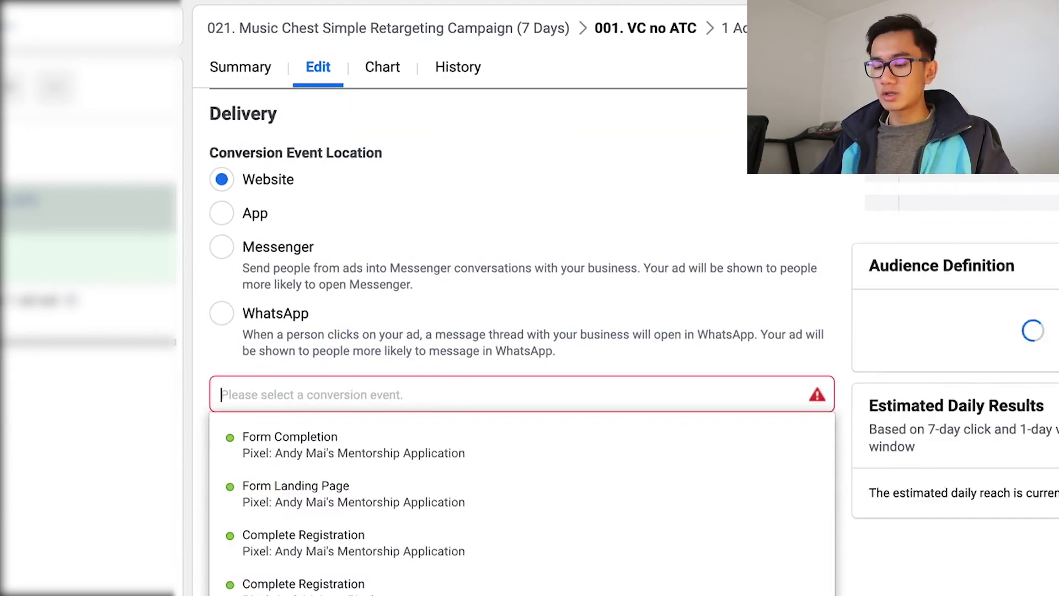
pyautogui.write('pur')
pyautogui.click(333, 455)
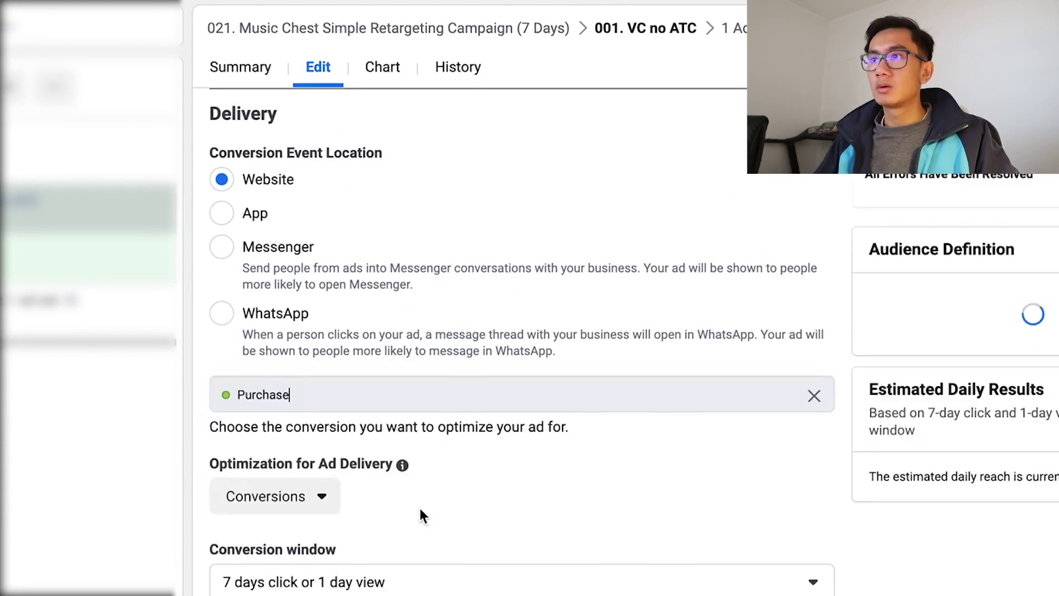
# - Set the ad set's daily budget to $1.00 AUD
pyautogui.scroll(-5, 424, 518)
pyautogui.scroll(-7, 428, 532)
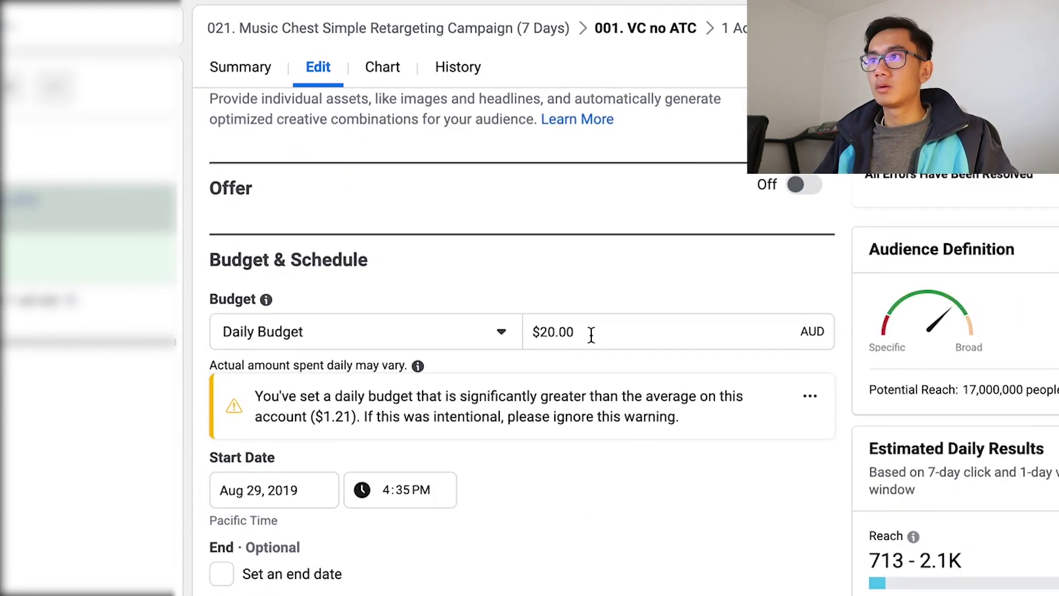
pyautogui.click(590, 333)
pyautogui.moveTo(596, 333); pyautogui.dragTo(404, 336)
pyautogui.write('1')
pyautogui.click(517, 271)
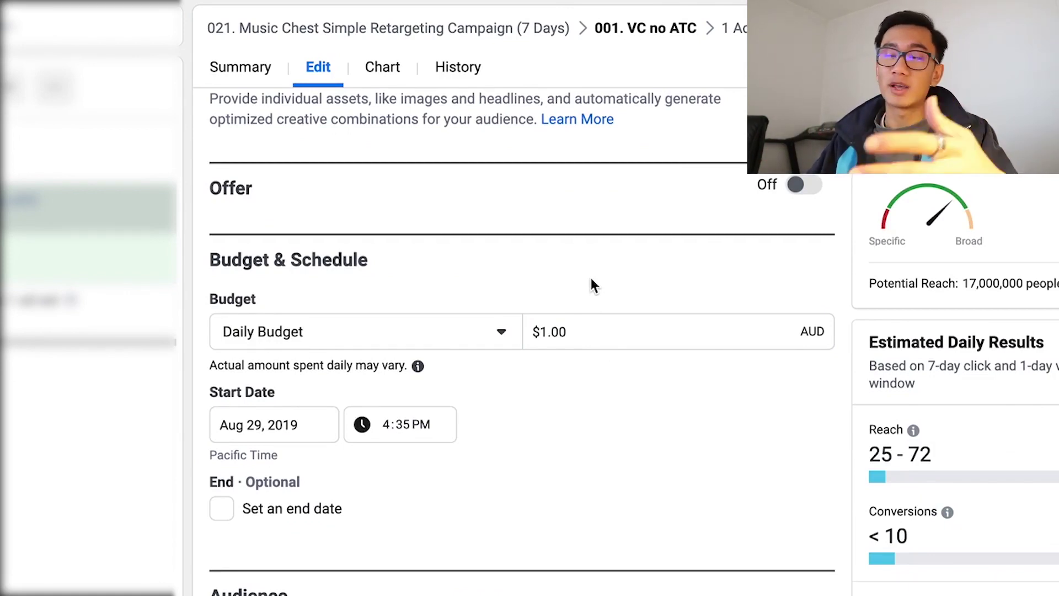
# - Include the custom audience "Music Chest All ViewContent" in the ad set's targeting
pyautogui.scroll(-7, 525, 545)
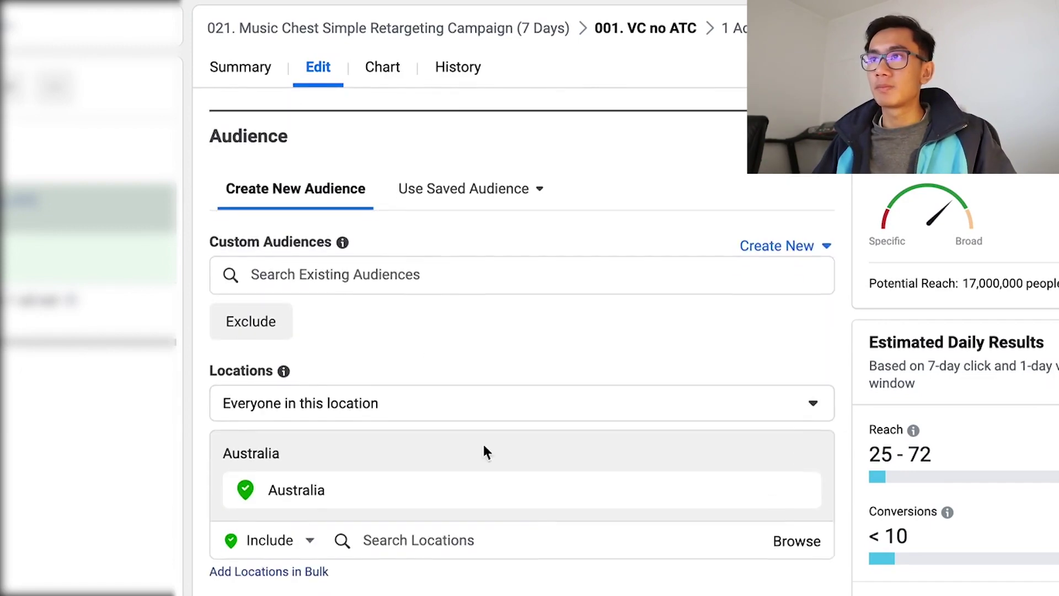
pyautogui.click(362, 266)
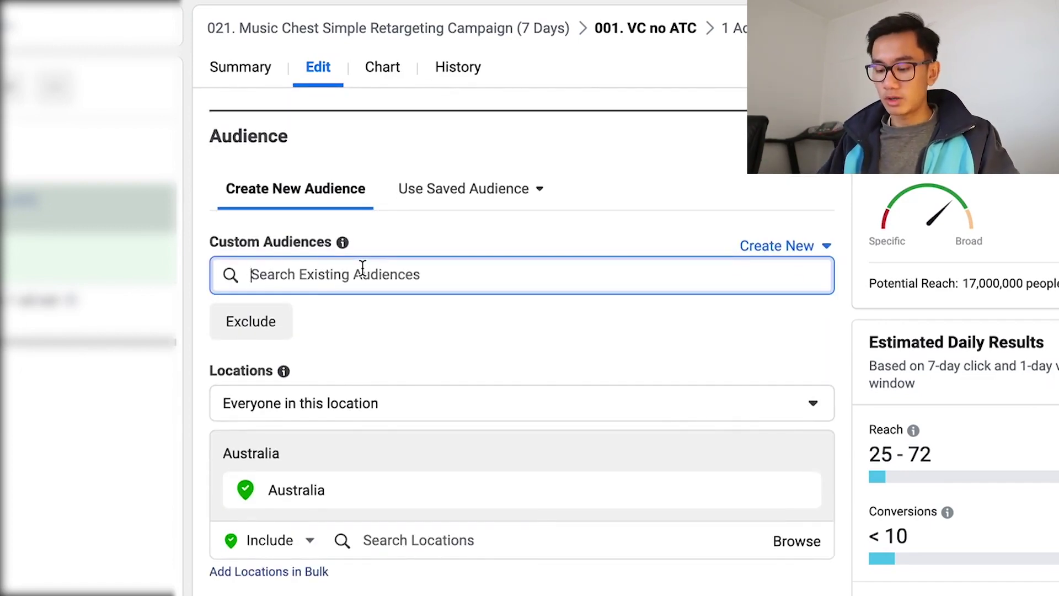
pyautogui.write('music chest')
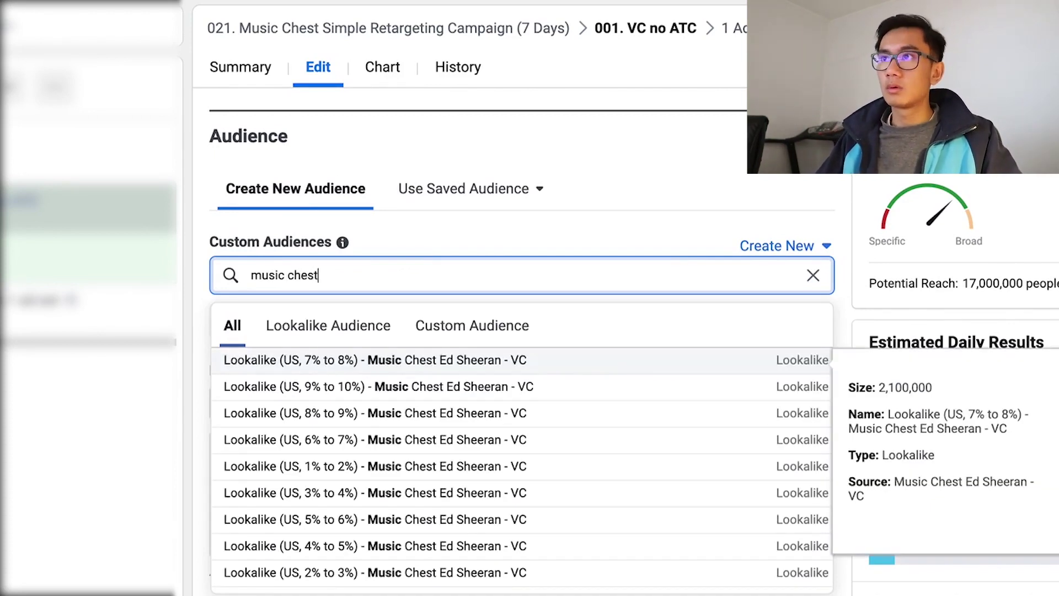
pyautogui.click(497, 327)
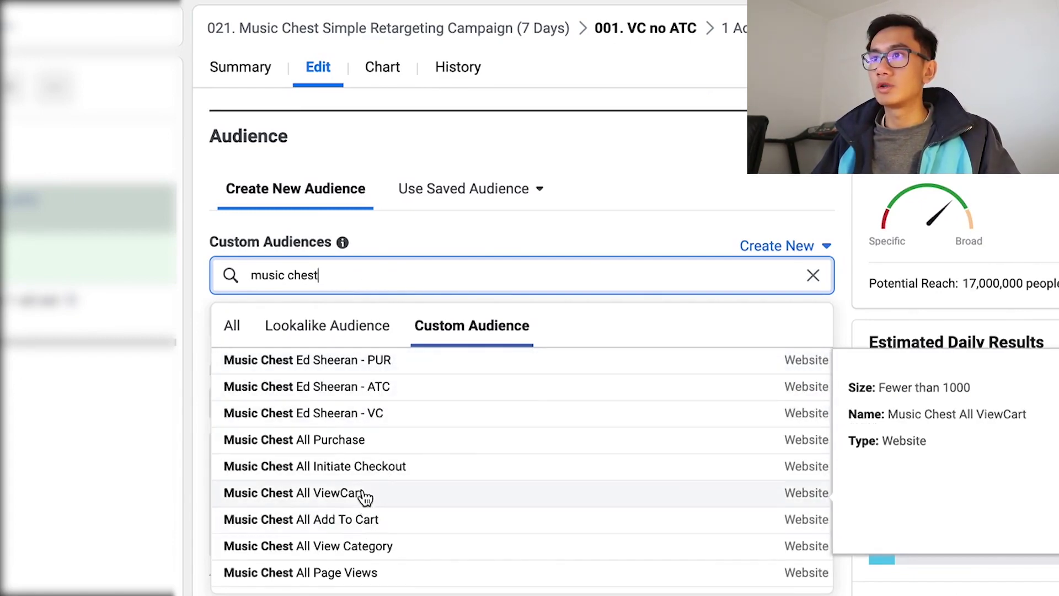
pyautogui.scroll(-1, 386, 563)
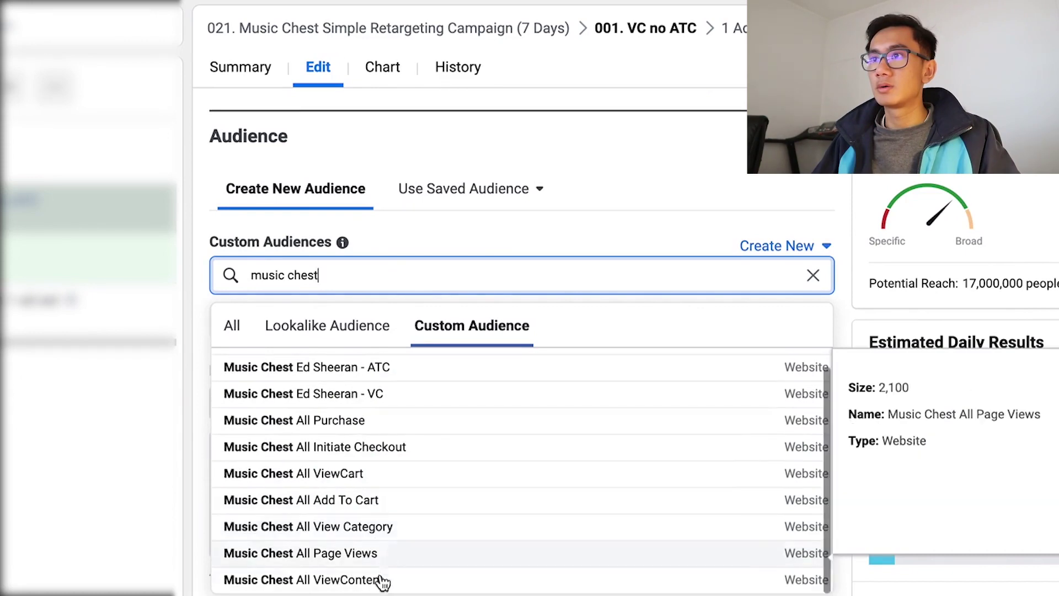
pyautogui.click(381, 580)
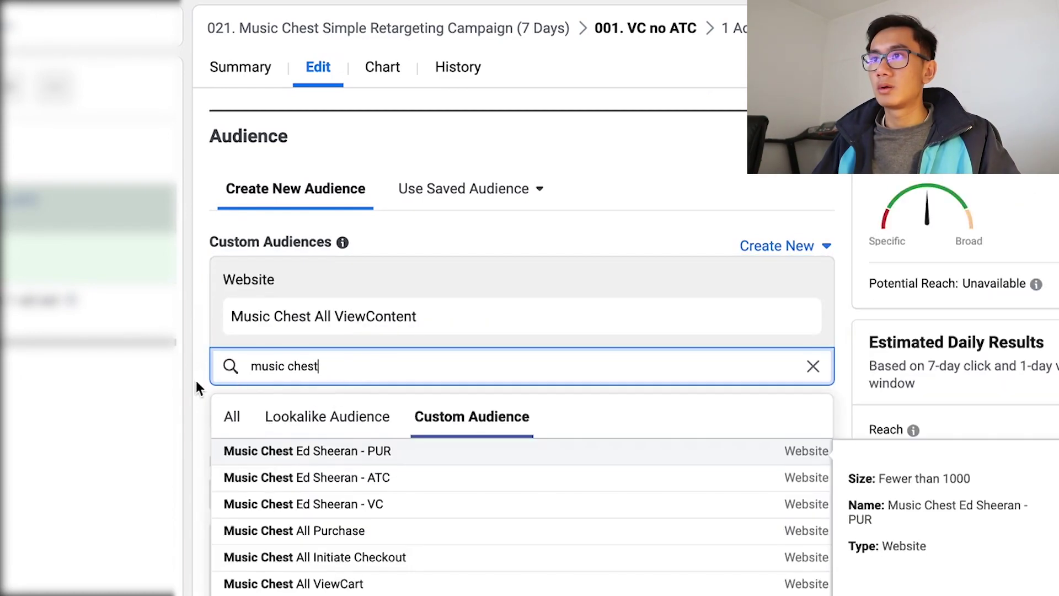
pyautogui.click(197, 388)
# - Exclude the custom audience "Music Chest All Add To Cart" from the ad set's targeting
pyautogui.click(266, 420)
pyautogui.click(341, 453)
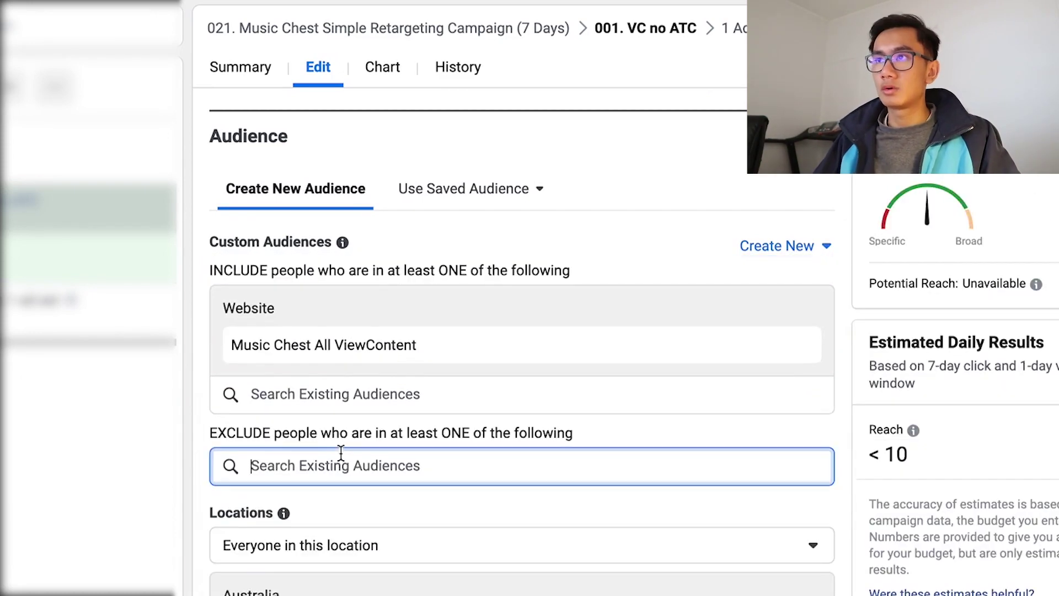
pyautogui.write('music chest')
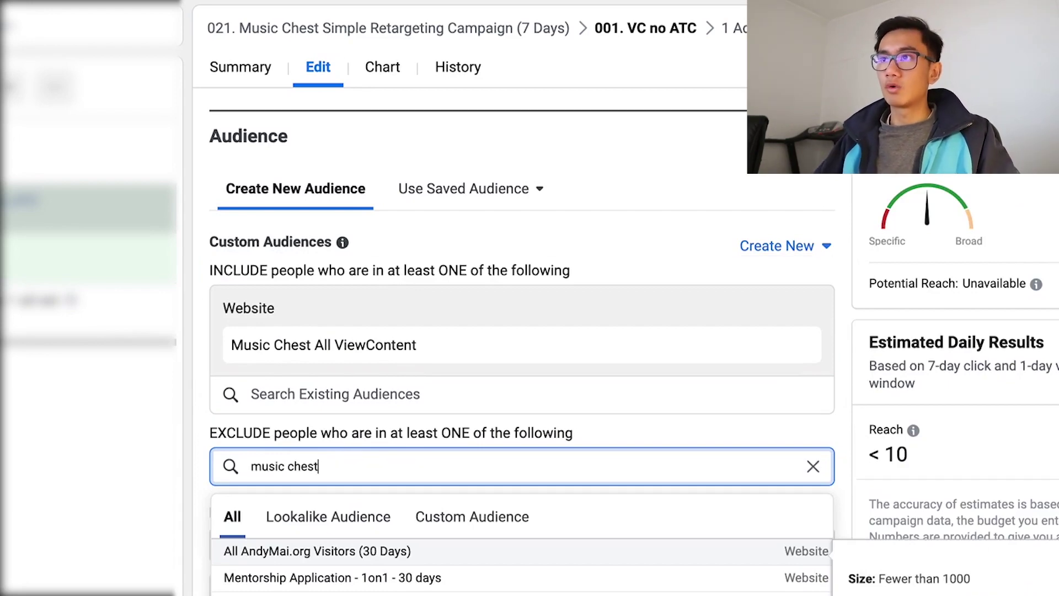
pyautogui.click(438, 521)
pyautogui.scroll(-2, 614, 388)
pyautogui.scroll(-1, 614, 388)
pyautogui.scroll(-1, 513, 529)
pyautogui.click(426, 567)
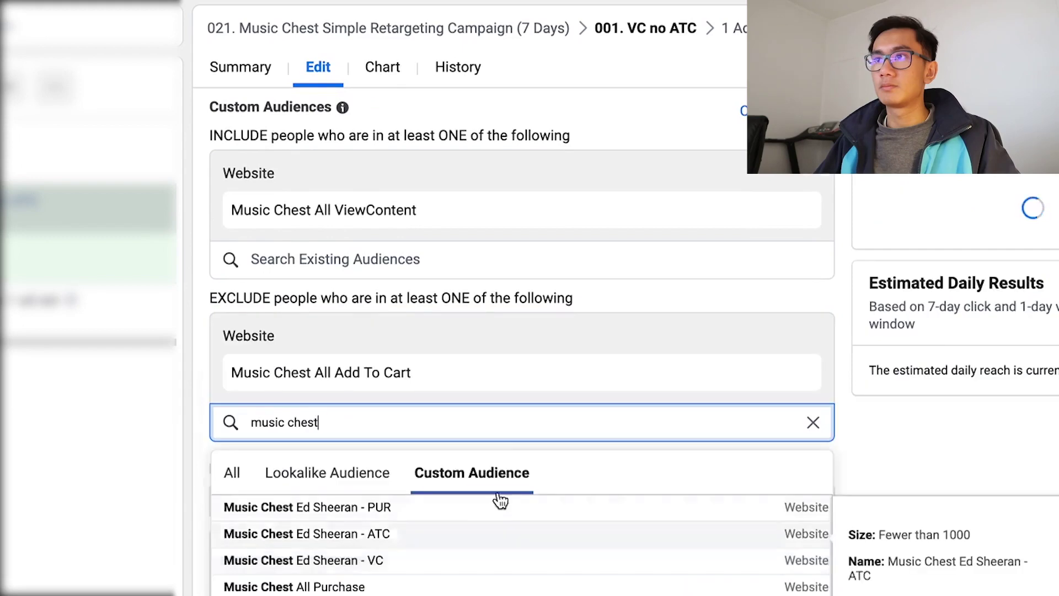
pyautogui.click(715, 317)
# - Remove Australia from the ad set's targeted locations
pyautogui.scroll(-4, 720, 340)
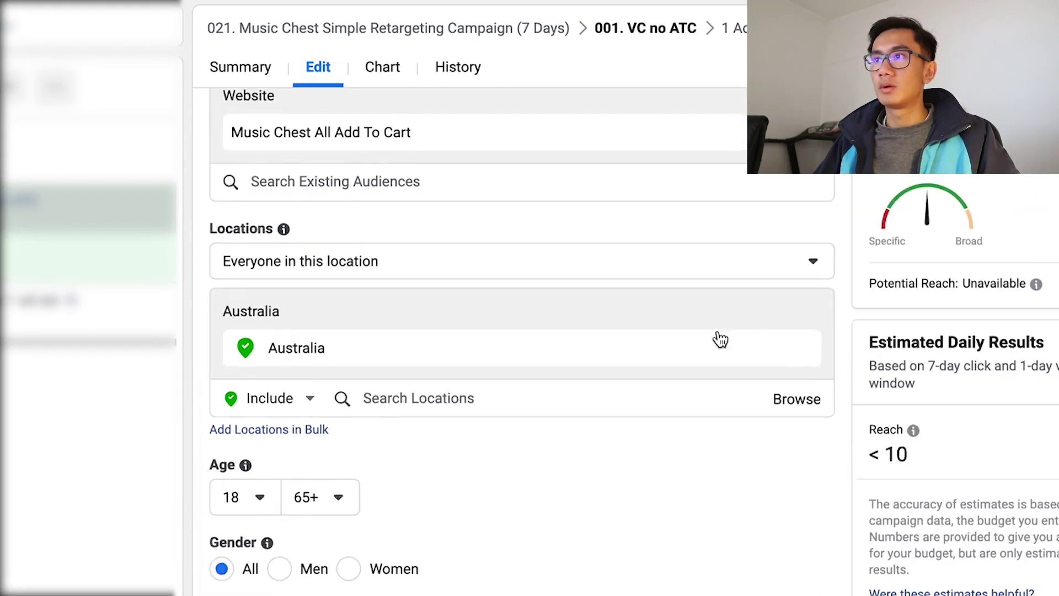
pyautogui.click(799, 348)
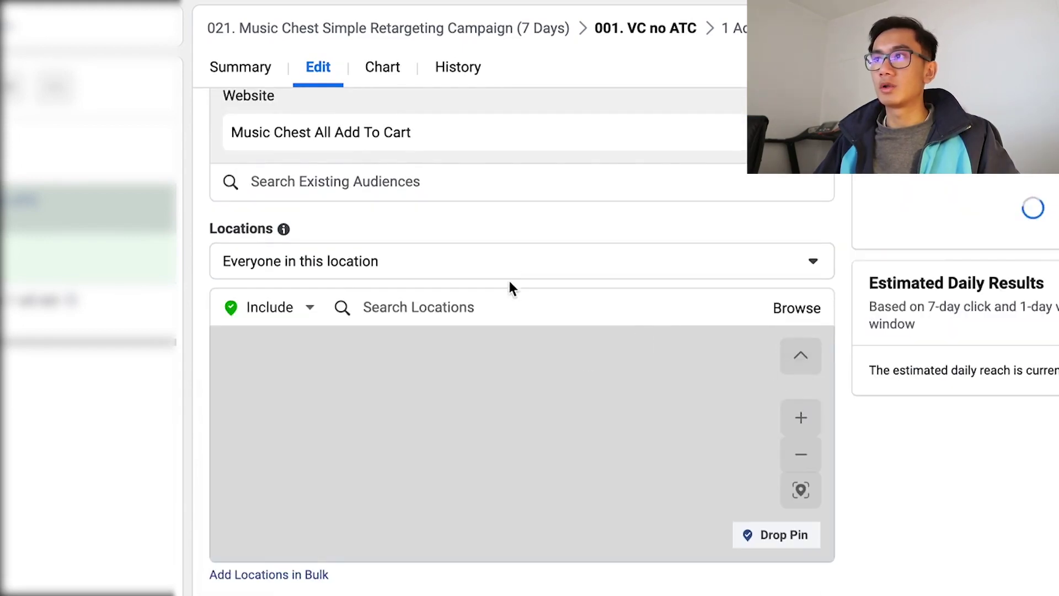
pyautogui.scroll(-4, 838, 512)
pyautogui.scroll(3, 780, 433)
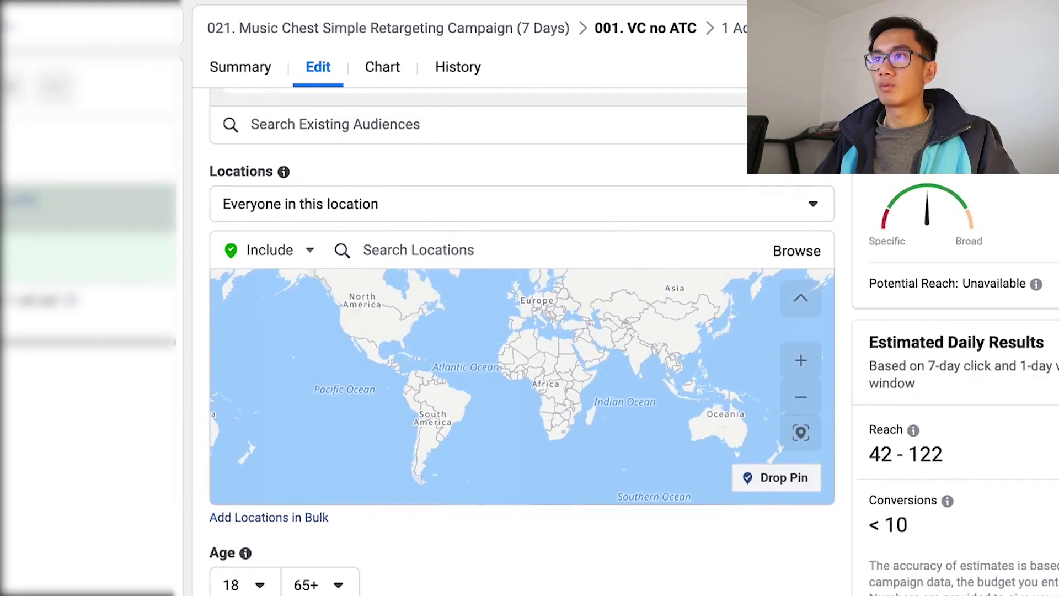
pyautogui.scroll(-1, 716, 513)
pyautogui.scroll(-4, 646, 593)
pyautogui.scroll(-2, 585, 579)
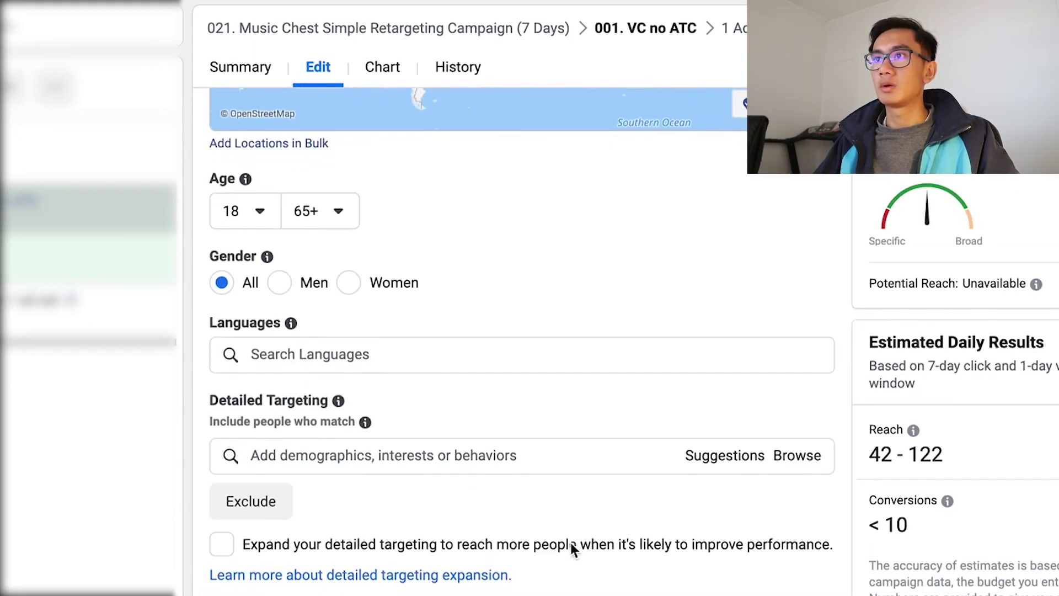
pyautogui.scroll(-6, 425, 432)
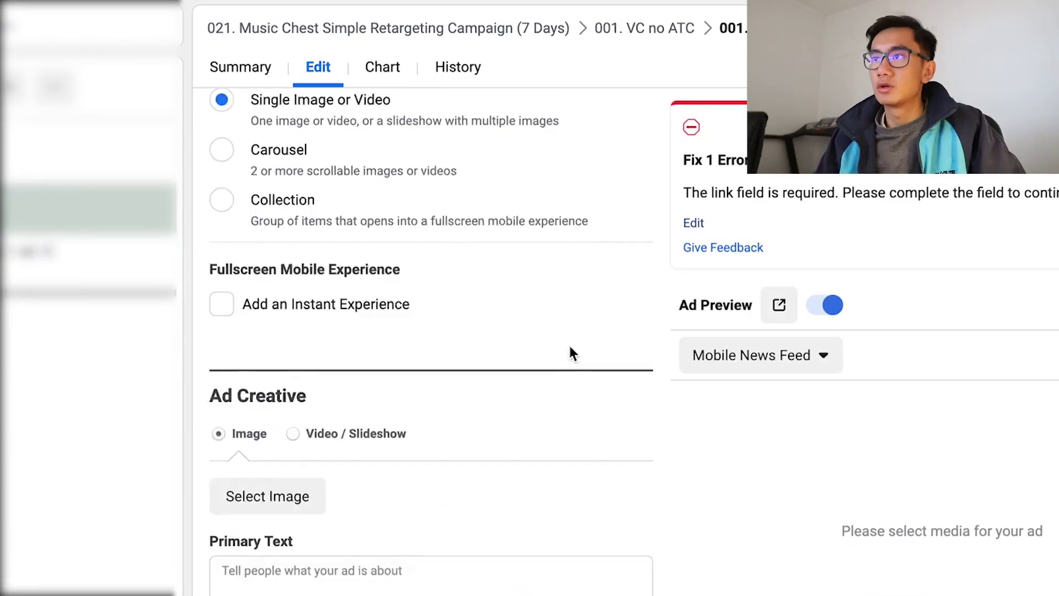
# - Set the ad's headline to "🤑 $10 Off For The Next Hour! 🤑", copied from the opening of the primary text
pyautogui.scroll(-3, 568, 355)
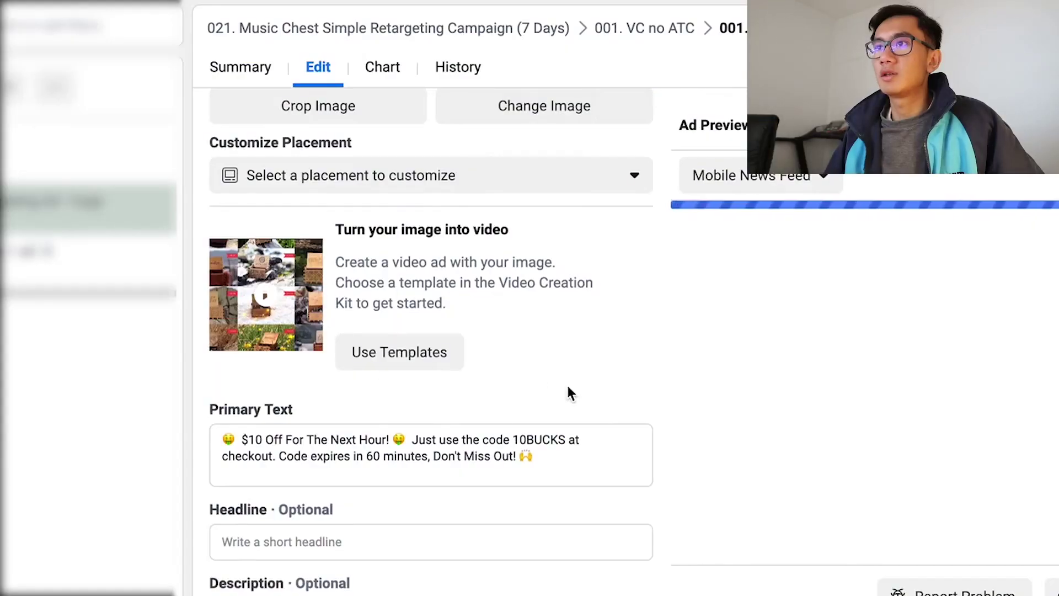
pyautogui.scroll(-3, 568, 392)
pyautogui.scroll(3, 489, 290)
pyautogui.scroll(1, 325, 193)
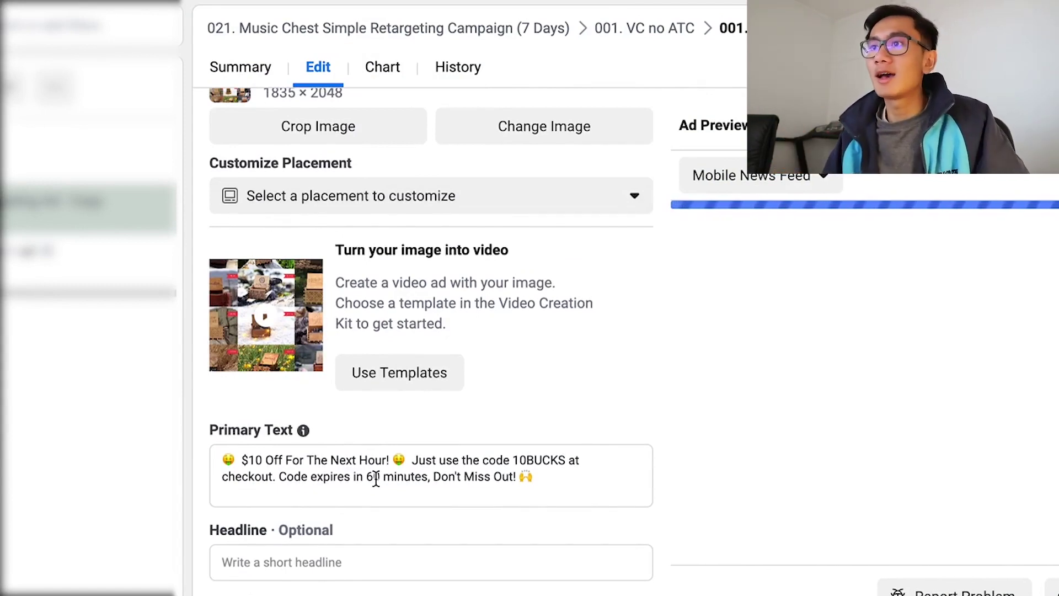
pyautogui.scroll(-2, 326, 468)
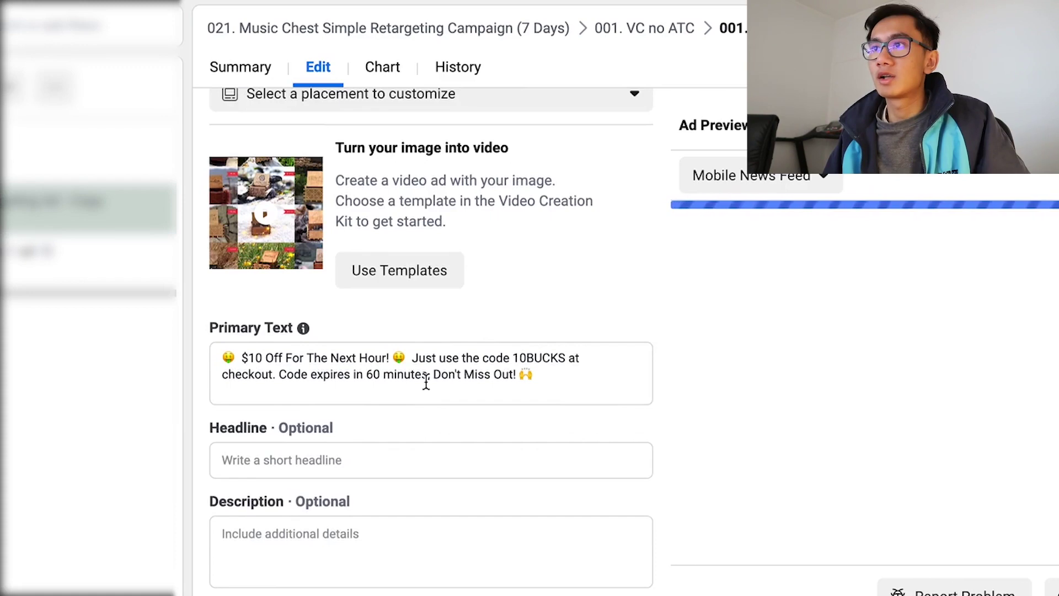
pyautogui.scroll(-2, 524, 404)
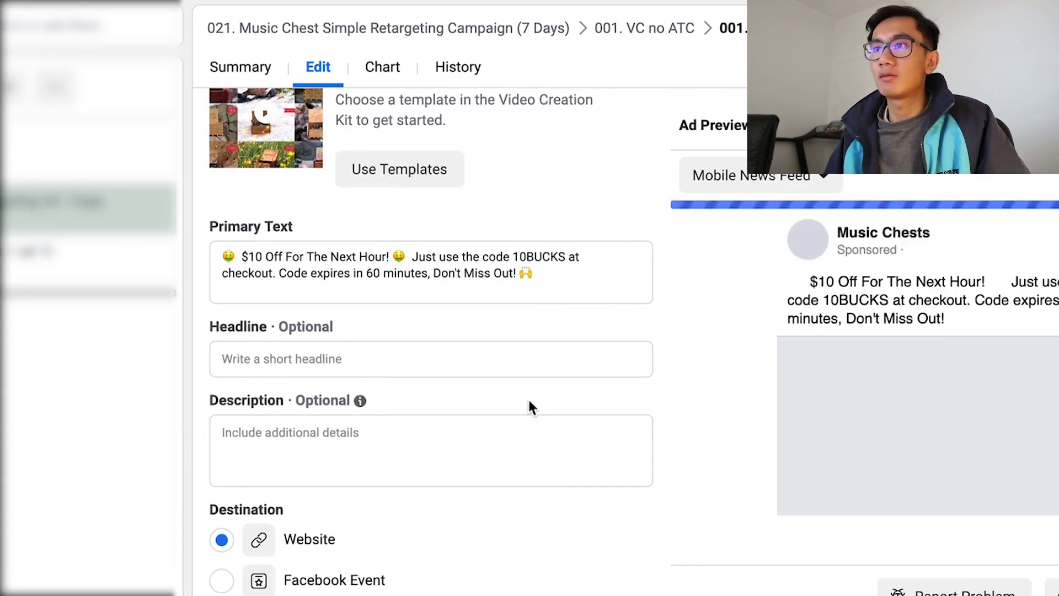
pyautogui.scroll(-3, 788, 442)
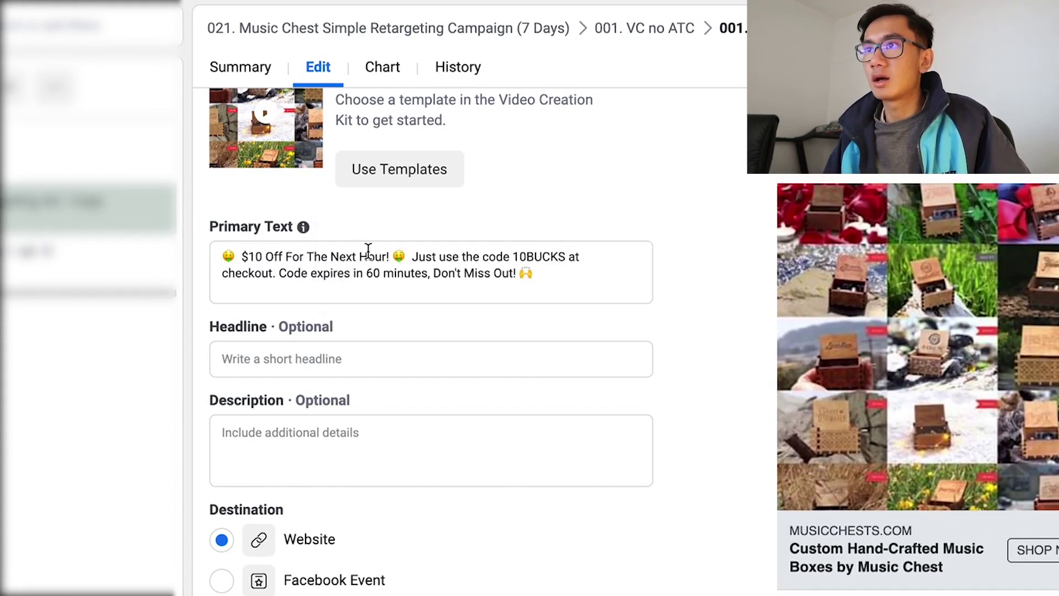
pyautogui.click(407, 257)
pyautogui.moveTo(407, 256); pyautogui.dragTo(221, 256)
pyautogui.hotkey('ctrl', 'c')
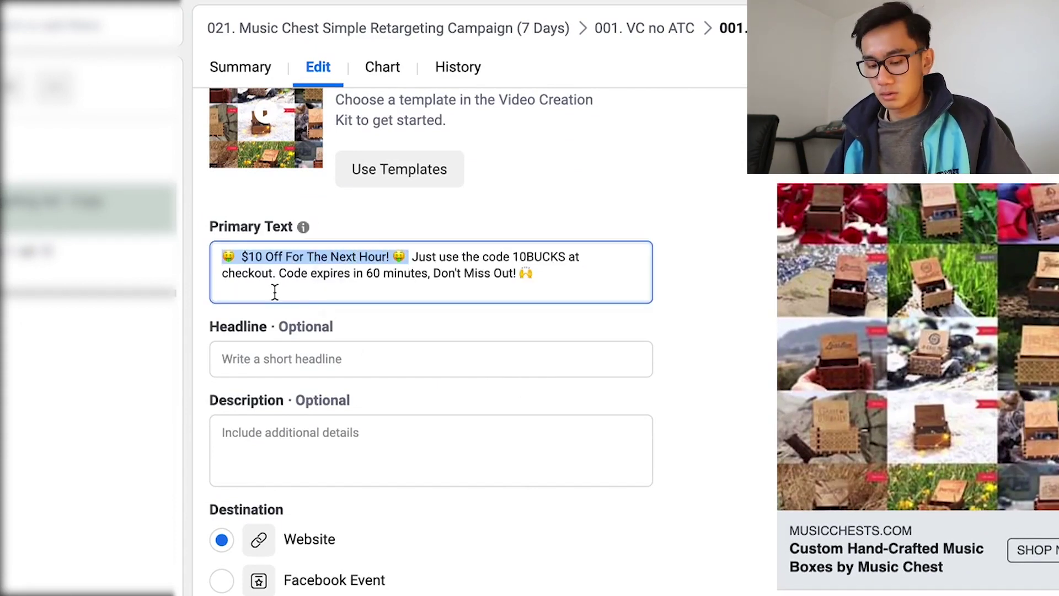
pyautogui.click(361, 359)
pyautogui.hotkey('ctrl', 'v')
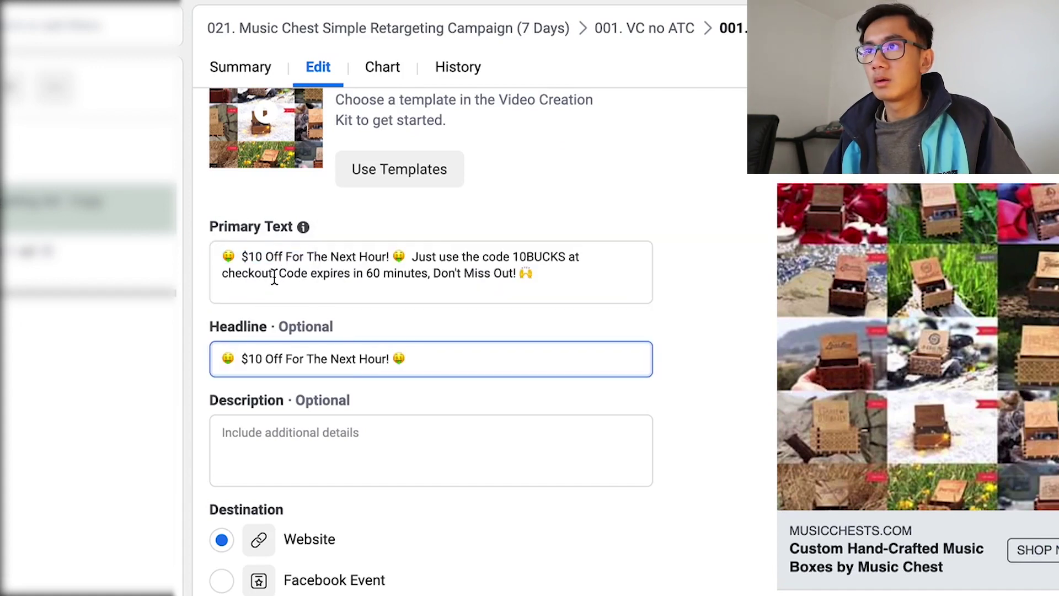
# - Fill the ad's description with "Code expires in 60 minutes", copied from the primary text
pyautogui.moveTo(412, 257); pyautogui.dragTo(433, 276)
pyautogui.click(288, 277)
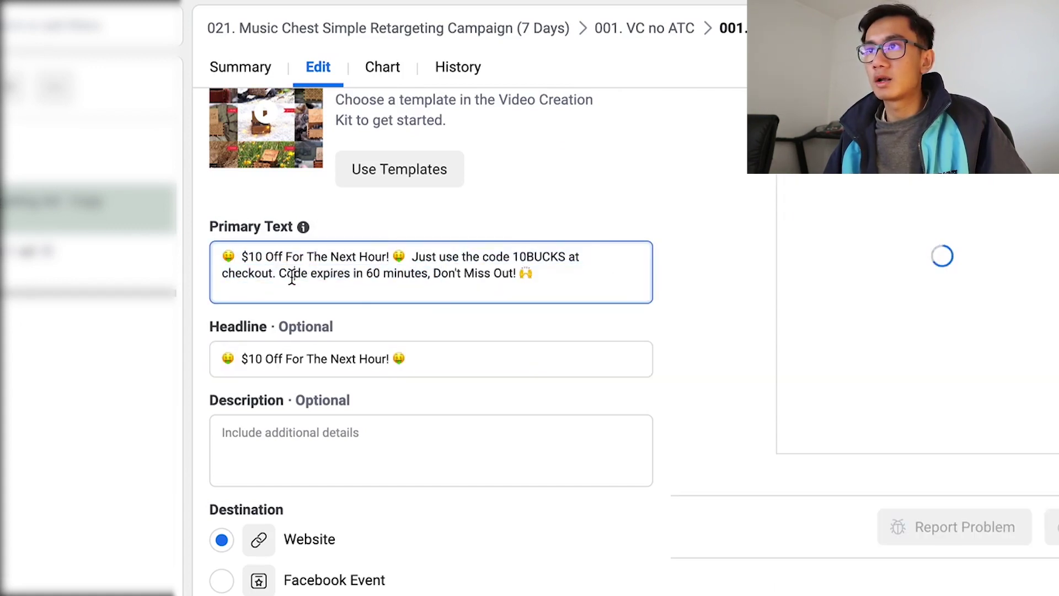
pyautogui.moveTo(280, 276); pyautogui.dragTo(430, 274)
pyautogui.hotkey('ctrl', 'c')
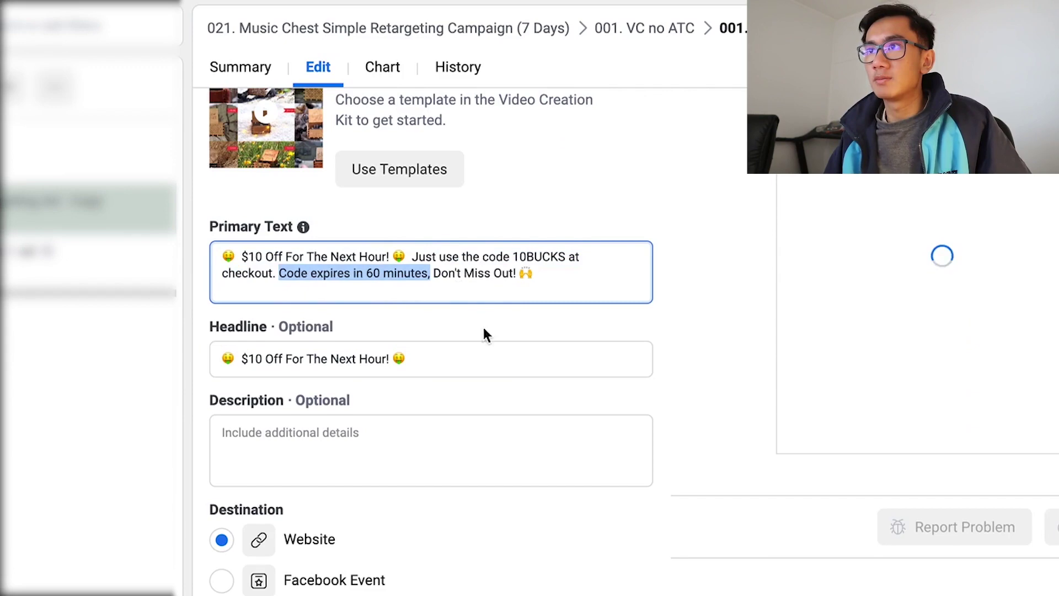
pyautogui.click(321, 433)
pyautogui.hotkey('ctrl', 'v')
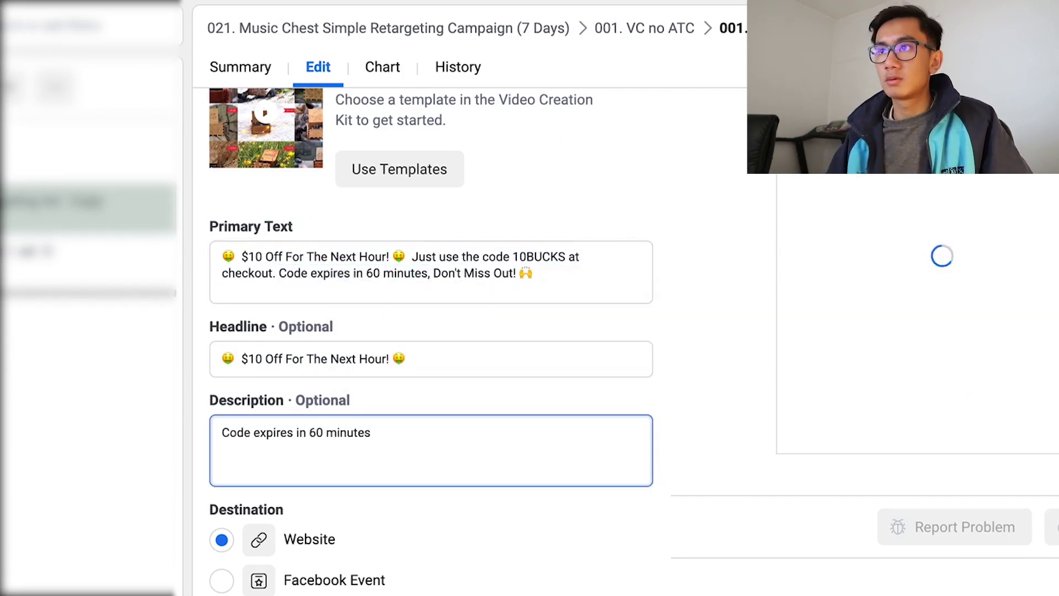
# - Review the ad's remaining settings and preview the ad in the Desktop News Feed placement
pyautogui.scroll(-5, 502, 590)
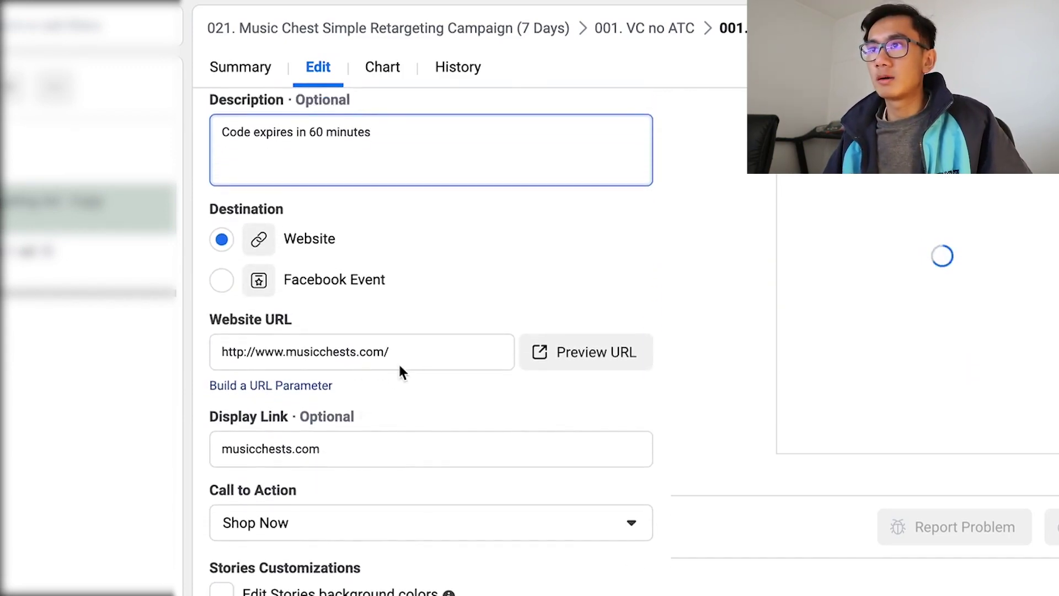
pyautogui.scroll(-3, 374, 476)
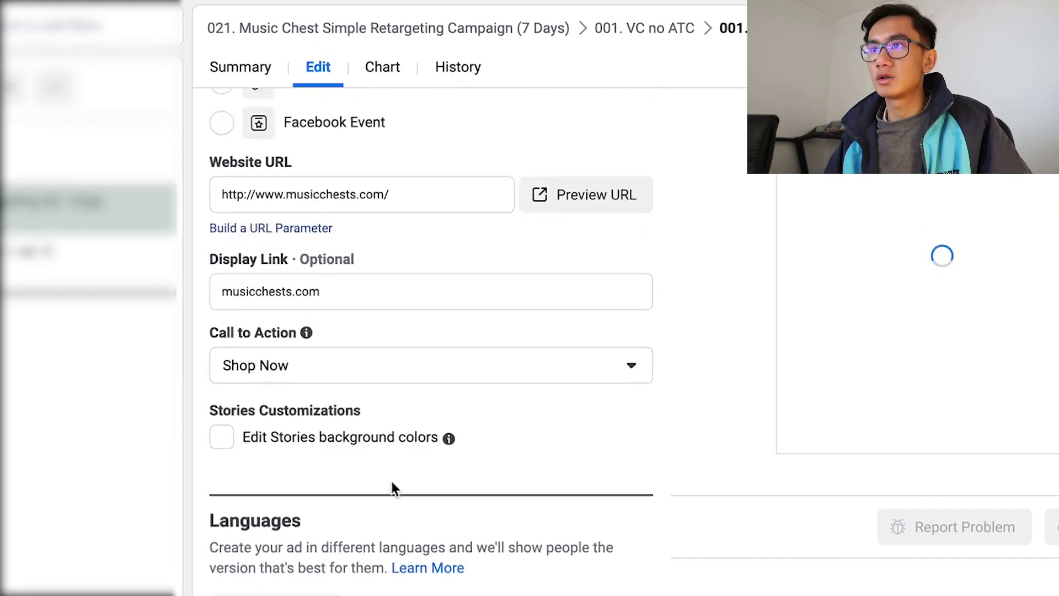
pyautogui.scroll(-7, 441, 518)
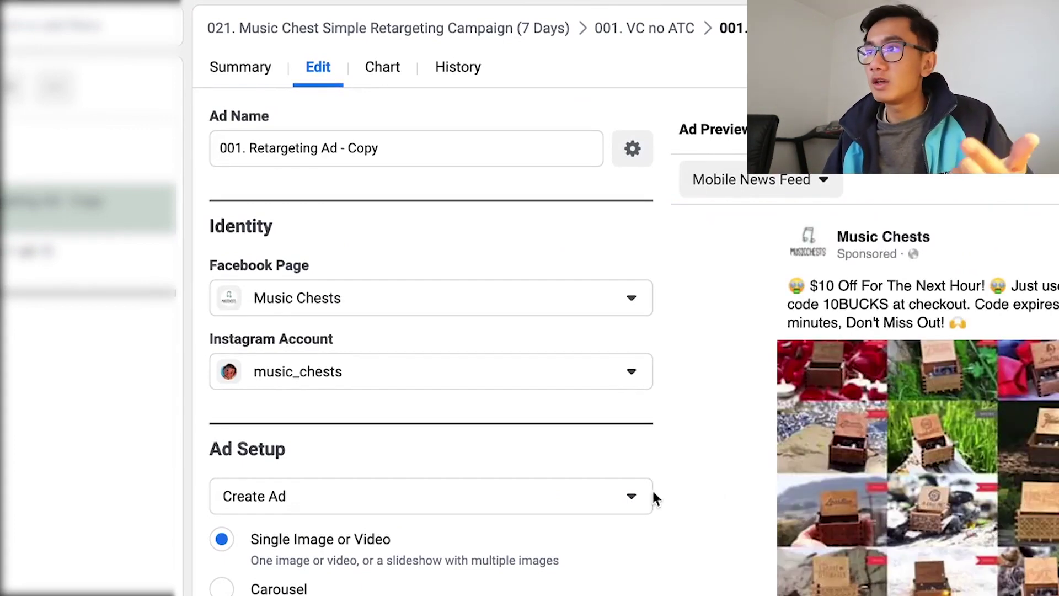
pyautogui.scroll(-3, 712, 474)
pyautogui.scroll(1, 791, 373)
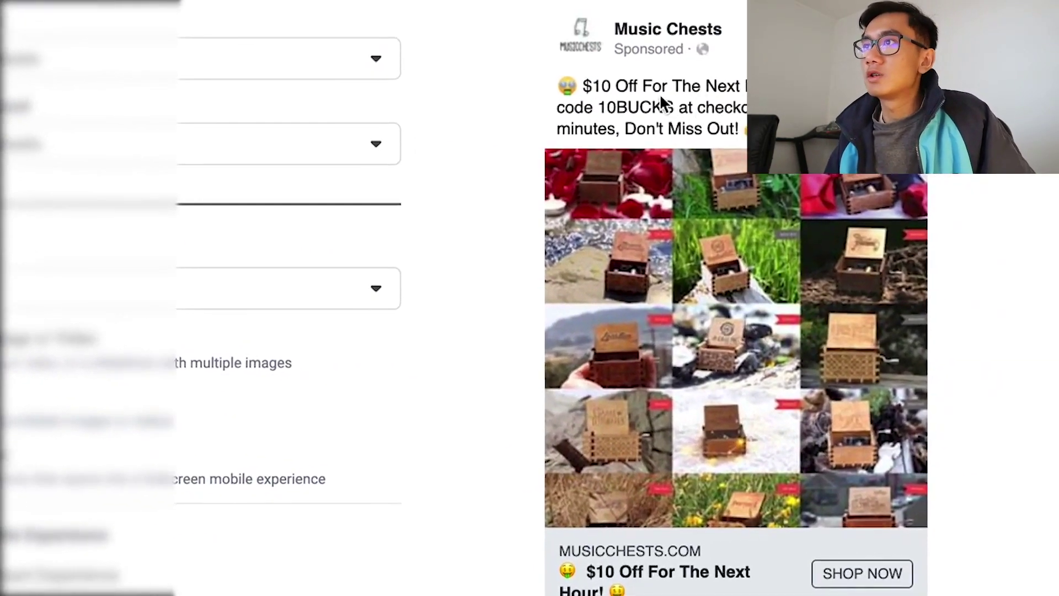
pyautogui.scroll(3, 606, 96)
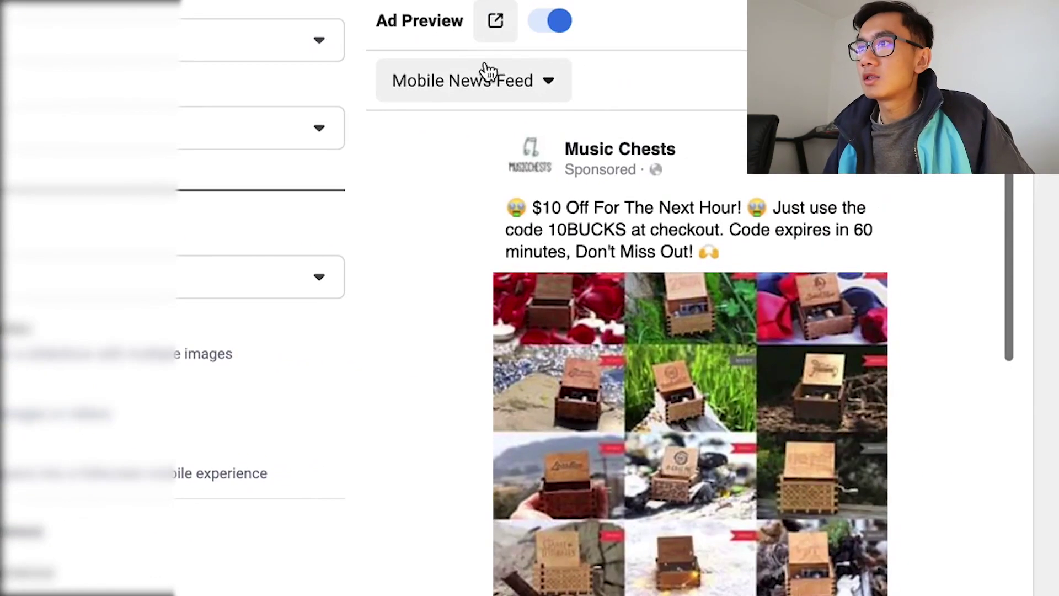
pyautogui.click(482, 82)
pyautogui.click(491, 218)
pyautogui.scroll(-10, 469, 333)
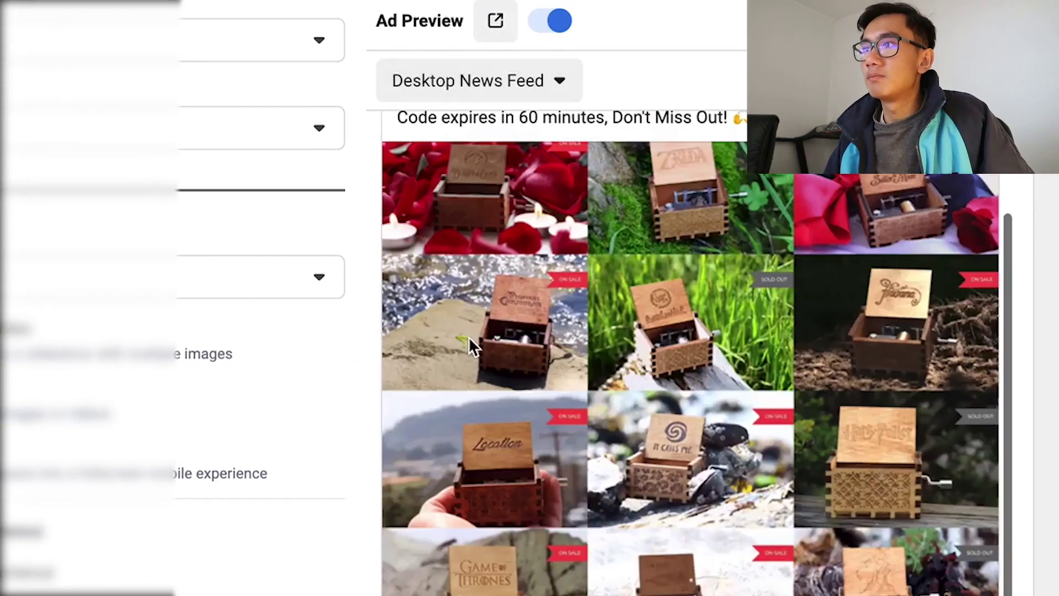
pyautogui.scroll(10, 472, 332)
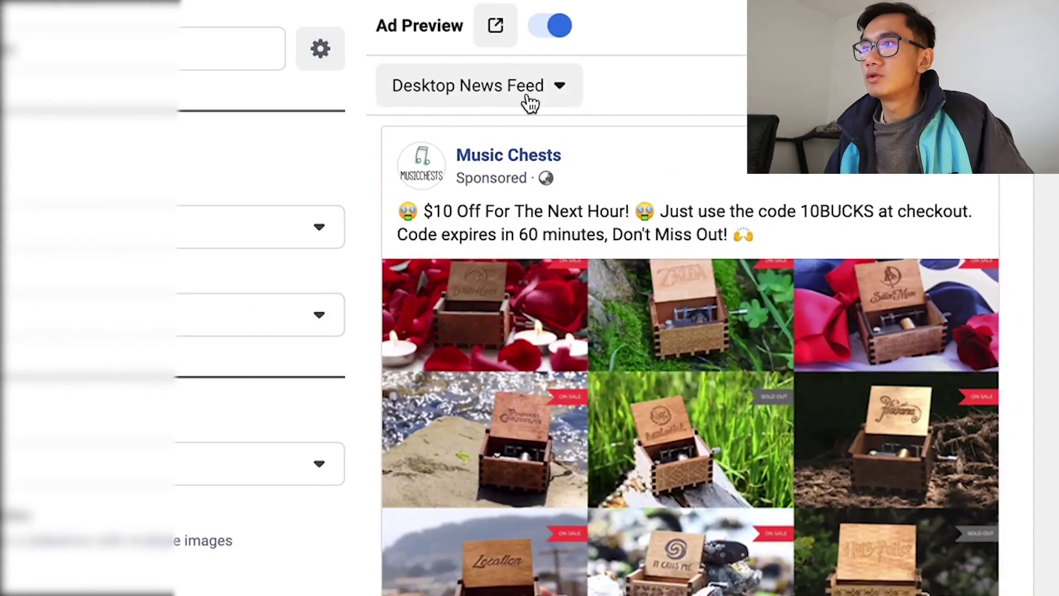
# - Preview the ad in the Instant Articles placement and look through the whole preview
pyautogui.click(529, 102)
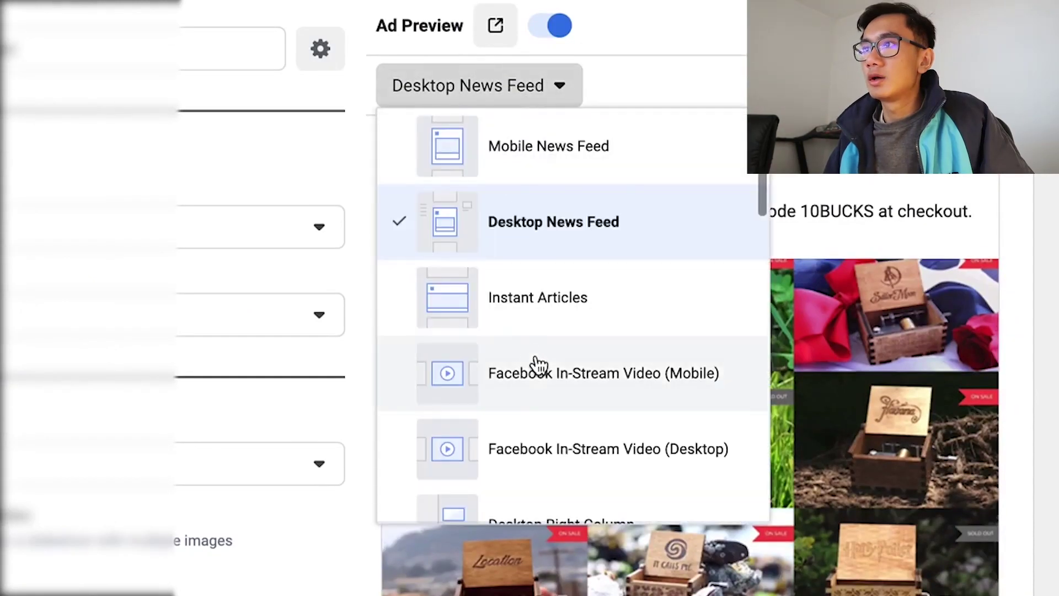
pyautogui.scroll(-2, 532, 366)
pyautogui.click(515, 212)
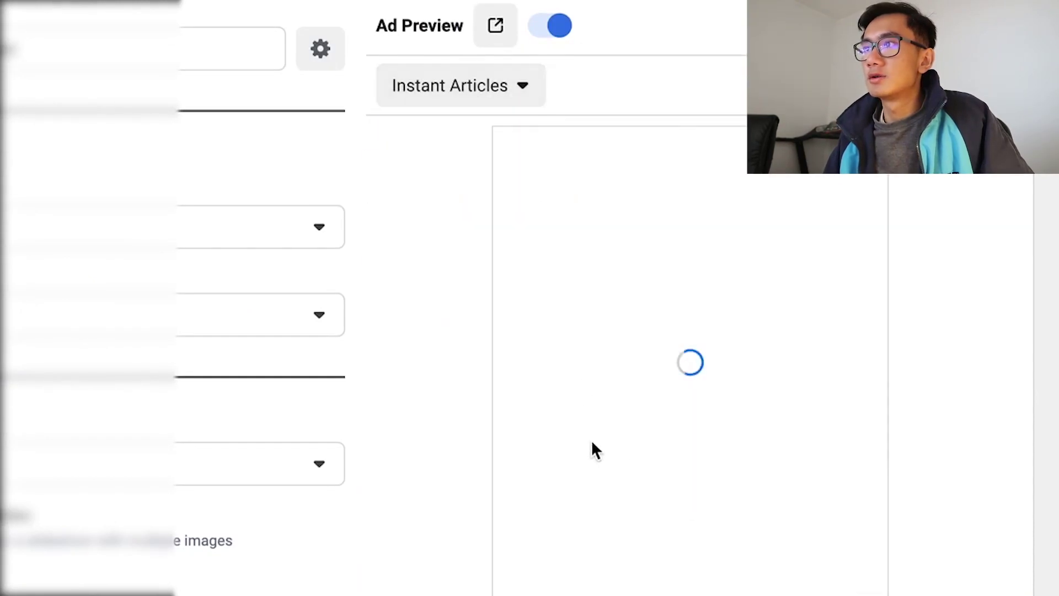
pyautogui.scroll(-5, 690, 389)
pyautogui.scroll(-2, 690, 388)
pyautogui.scroll(6, 497, 221)
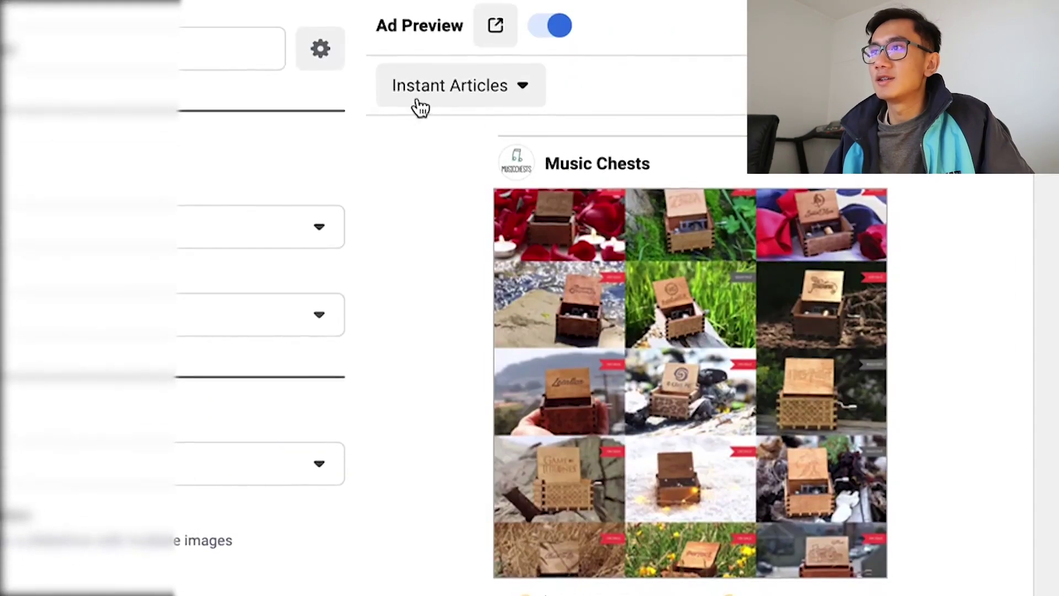
# - Preview the ad in the Instagram Stories placement and look through the whole preview
pyautogui.click(430, 100)
pyautogui.scroll(-10, 496, 405)
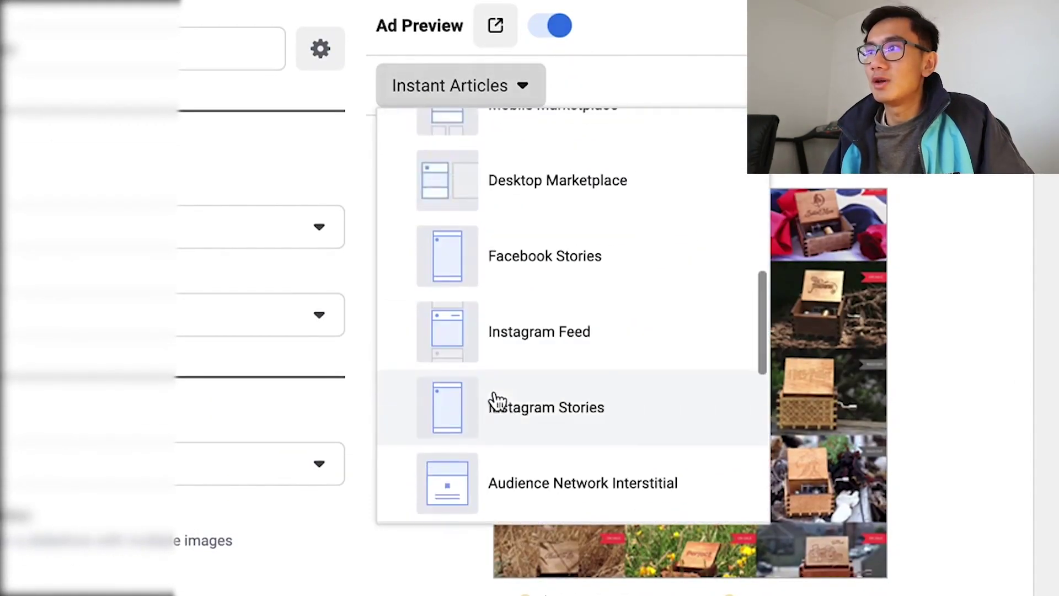
pyautogui.click(535, 435)
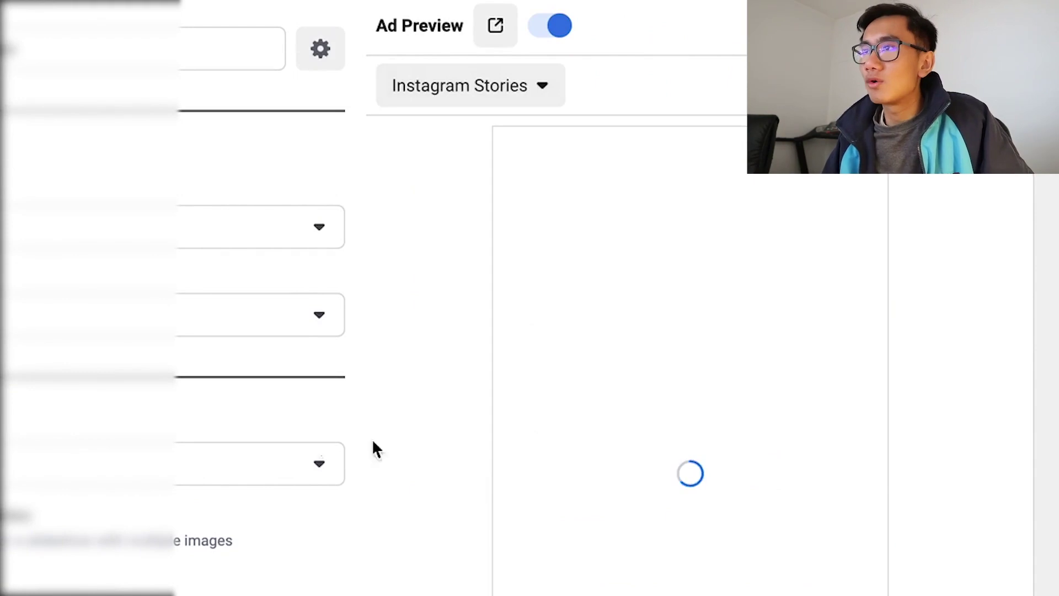
pyautogui.scroll(-3, 485, 441)
pyautogui.scroll(-5, 610, 464)
pyautogui.scroll(4, 623, 446)
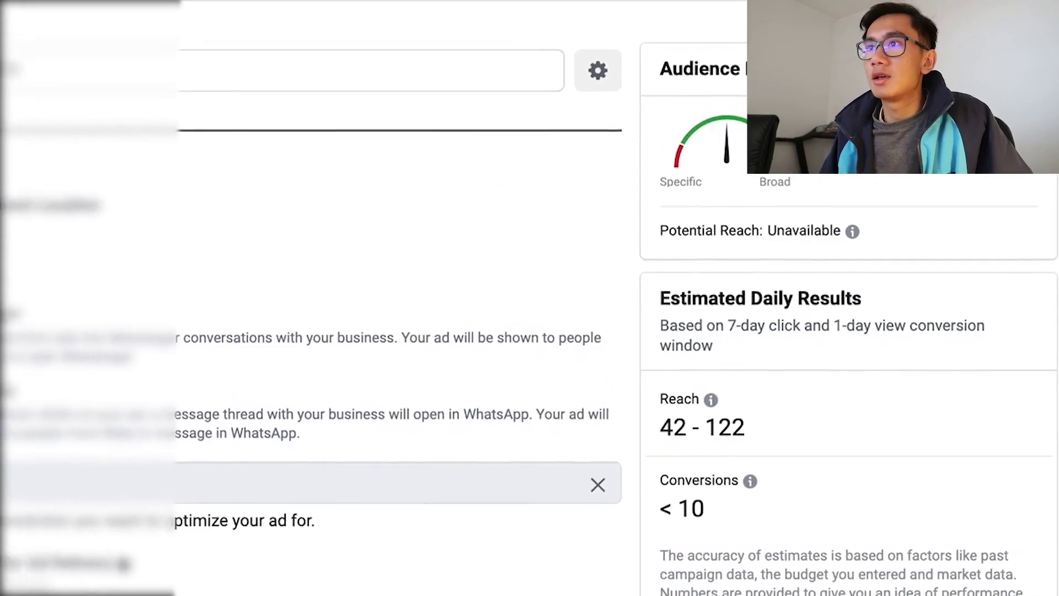
# - Examine the included and excluded custom audiences in the "001. VC no ATC" ad set
pyautogui.scroll(-5, 398, 257)
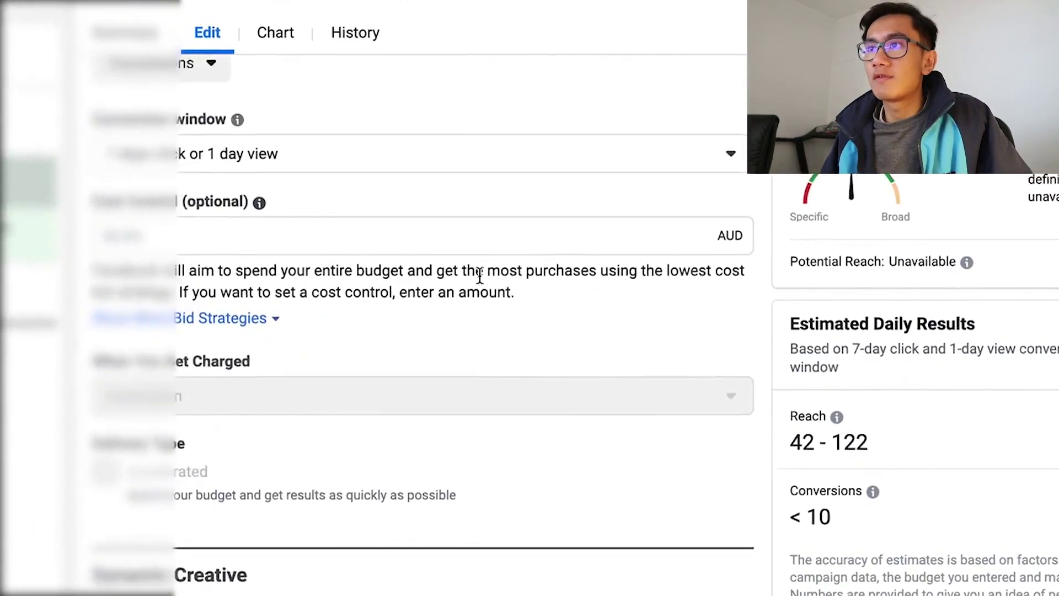
pyautogui.scroll(-15, 474, 275)
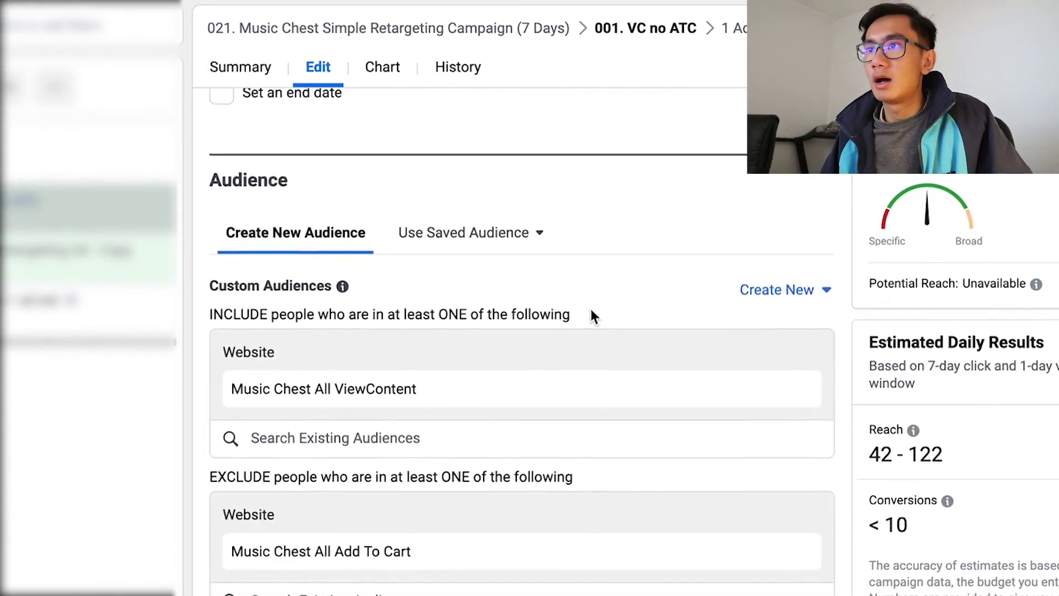
pyautogui.scroll(-5, 588, 303)
pyautogui.scroll(3, 402, 177)
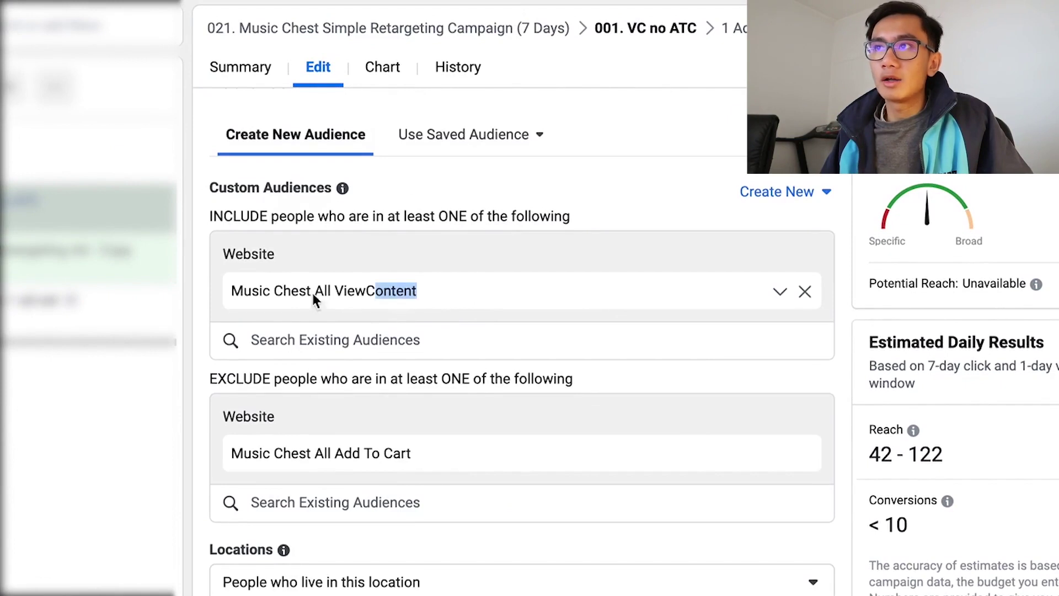
pyautogui.click(233, 291)
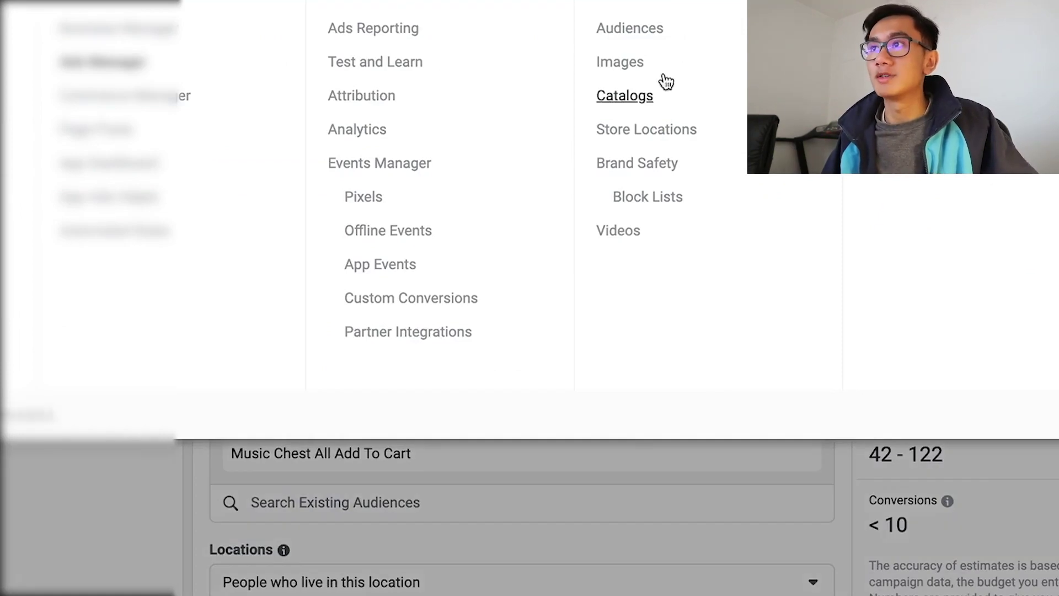
# - Go to the Audiences page and start a new custom audience with website traffic as its source
pyautogui.click(655, 31)
pyautogui.click(629, 28)
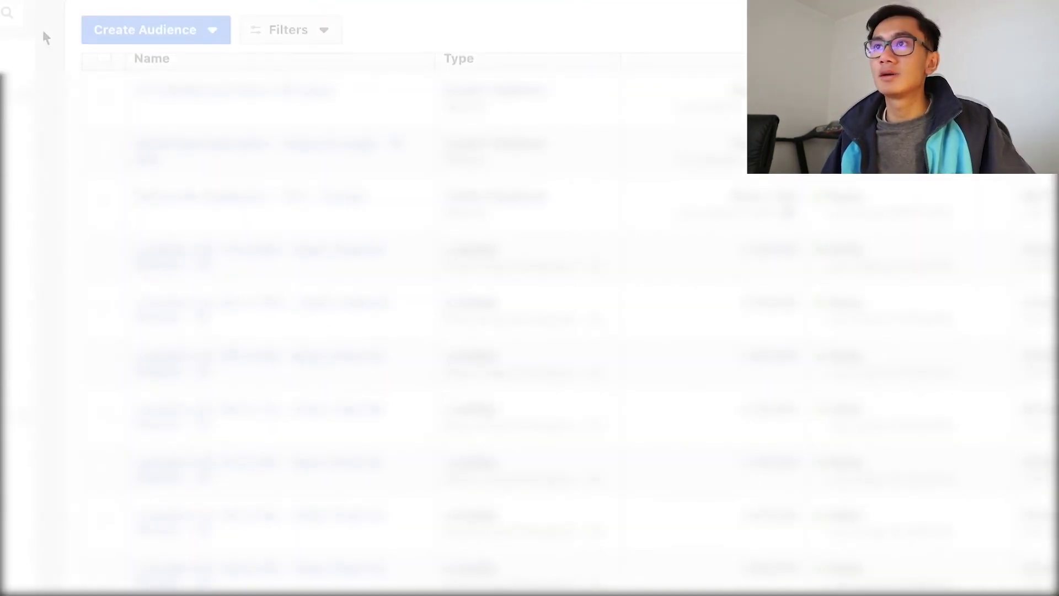
pyautogui.click(133, 34)
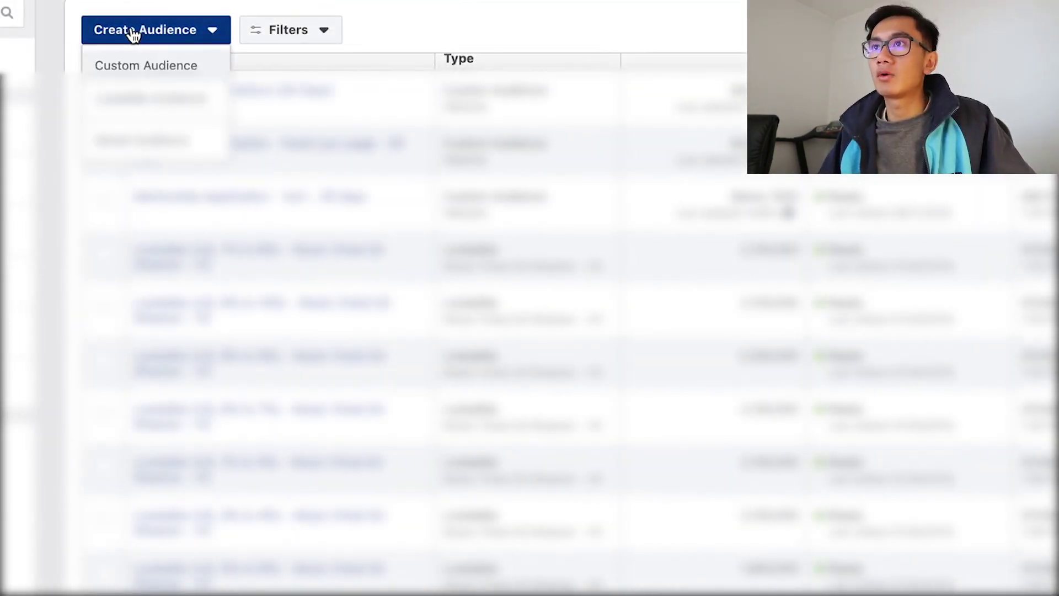
pyautogui.click(120, 66)
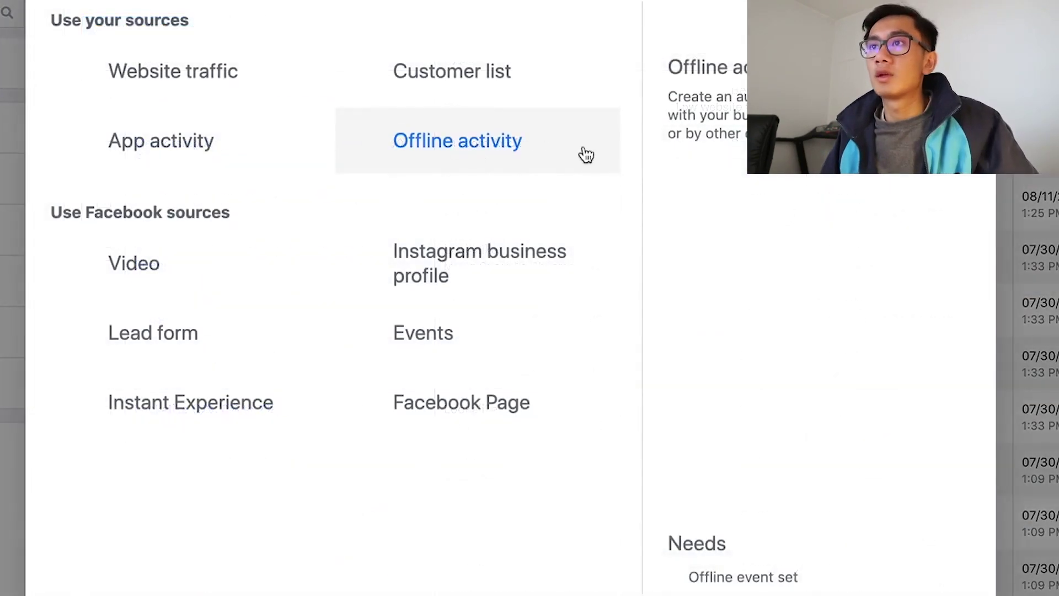
pyautogui.click(149, 94)
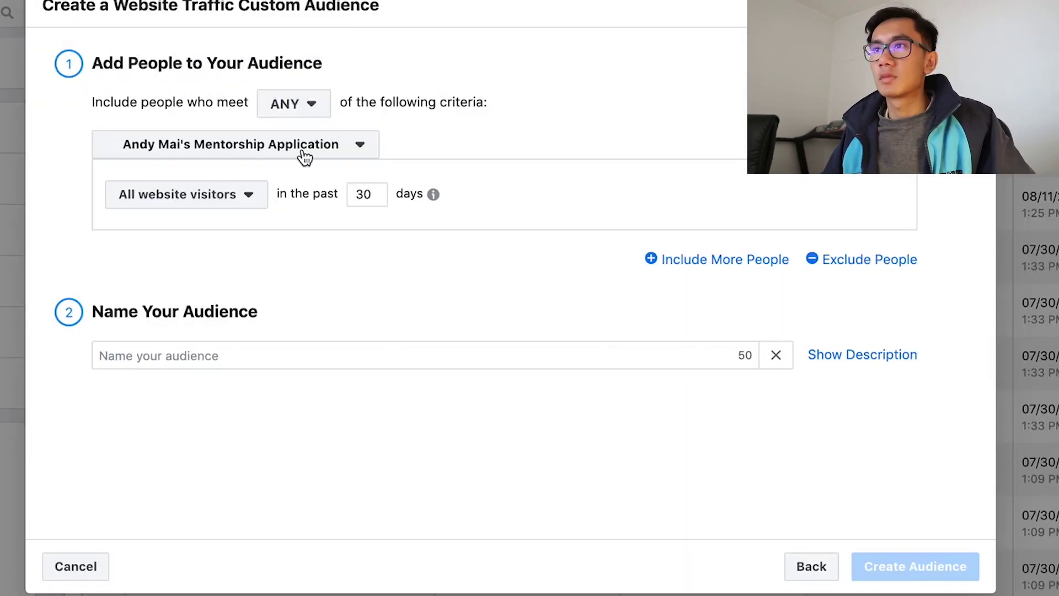
pyautogui.click(303, 154)
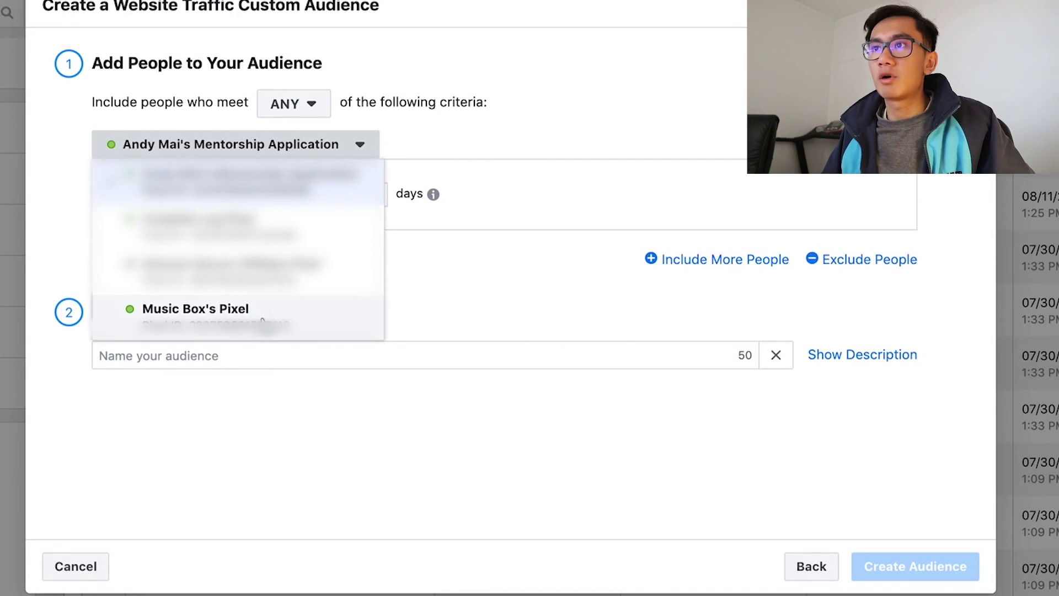
pyautogui.click(307, 315)
pyautogui.click(237, 200)
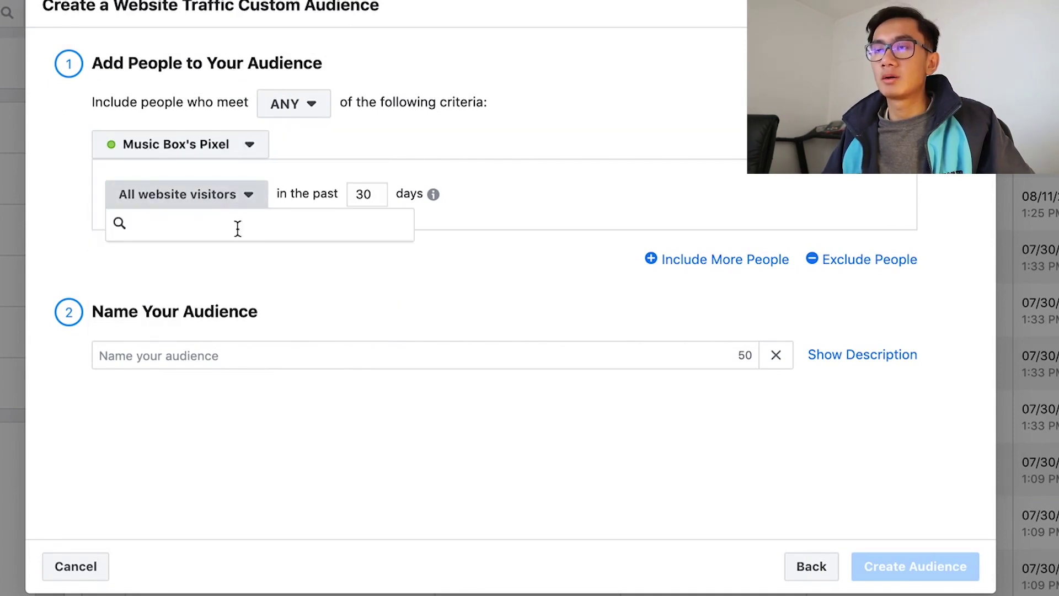
pyautogui.scroll(-1, 270, 402)
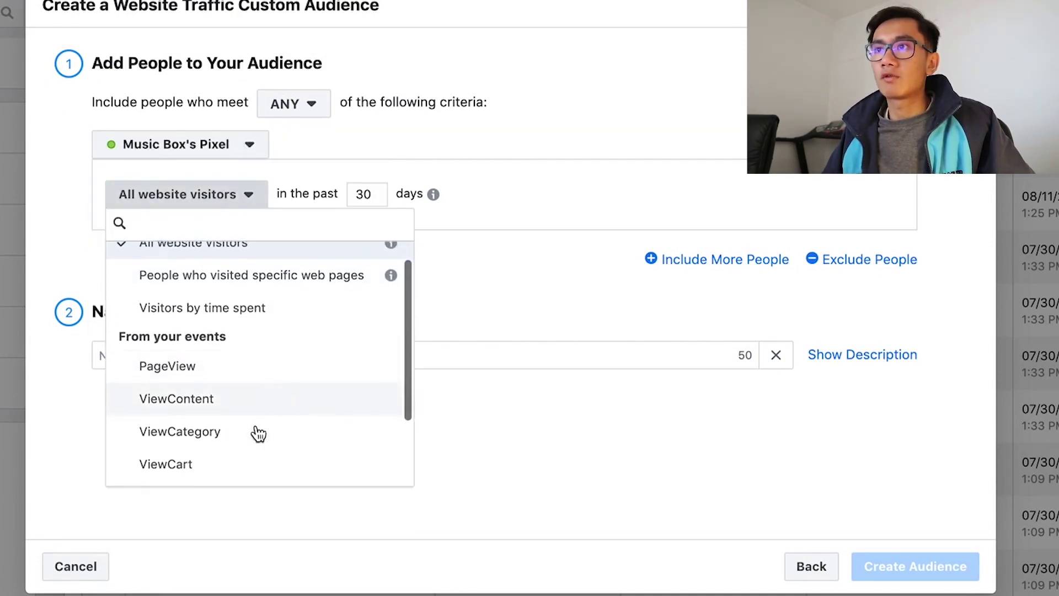
pyautogui.scroll(-1, 248, 447)
pyautogui.click(264, 381)
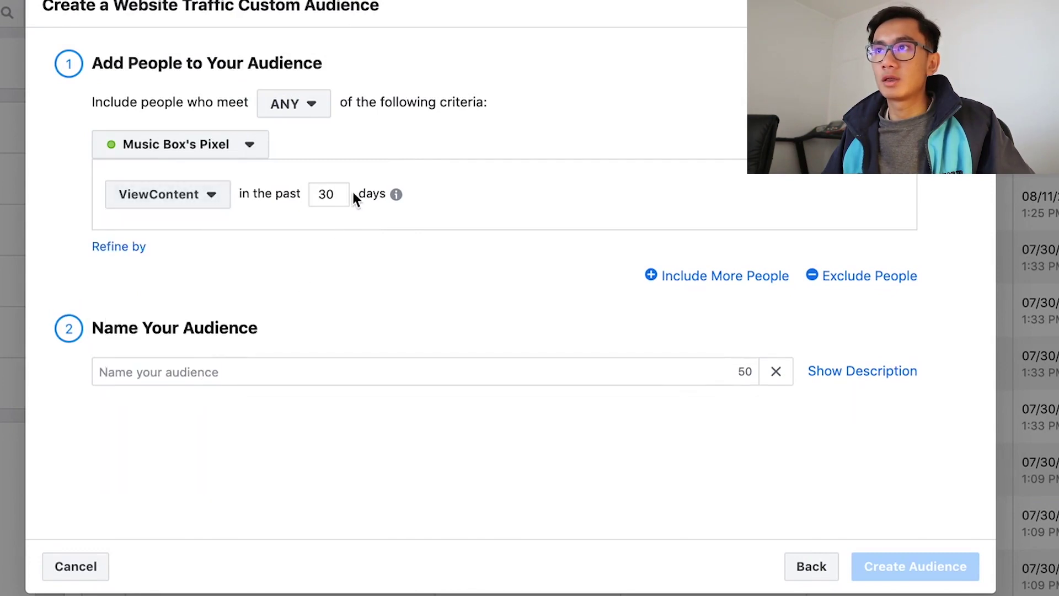
# - Set the ViewContent audience window to 7 days and create it as "Music Chest ALL VC (7 Days)", copying that name
pyautogui.doubleClick(326, 194)
pyautogui.write('7')
pyautogui.click(261, 361)
pyautogui.write('Music Chest')
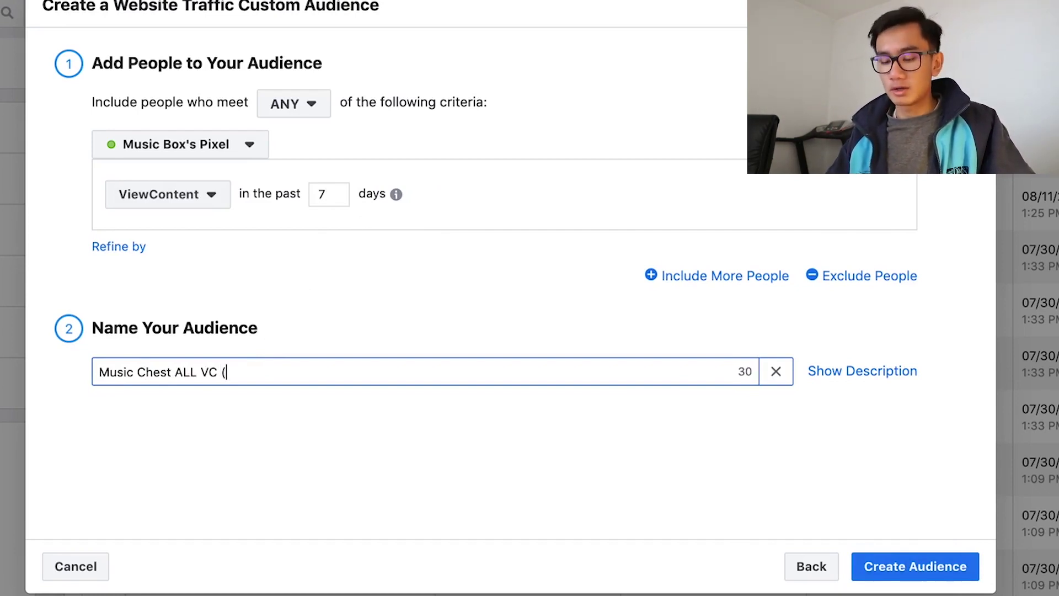
pyautogui.write('ALL VC (7 Days)')
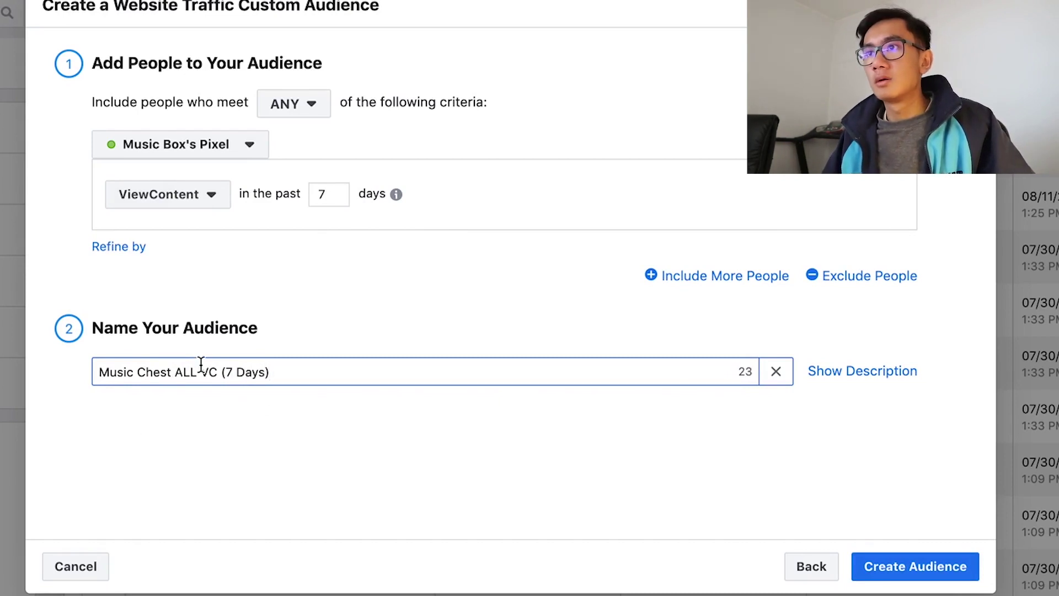
pyautogui.press('super+a')
pyautogui.press('super+c')
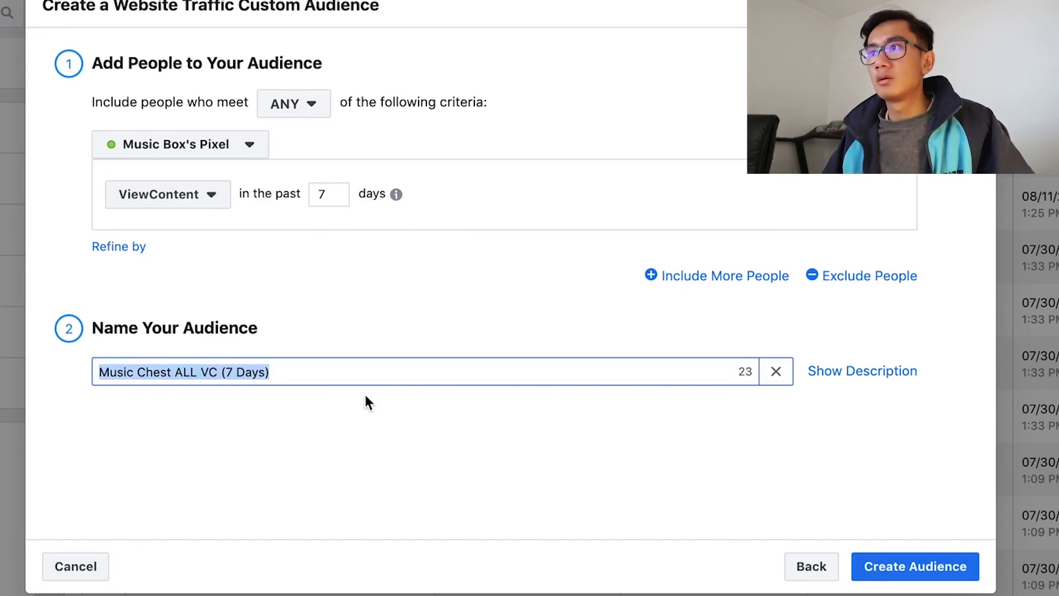
pyautogui.click(940, 579)
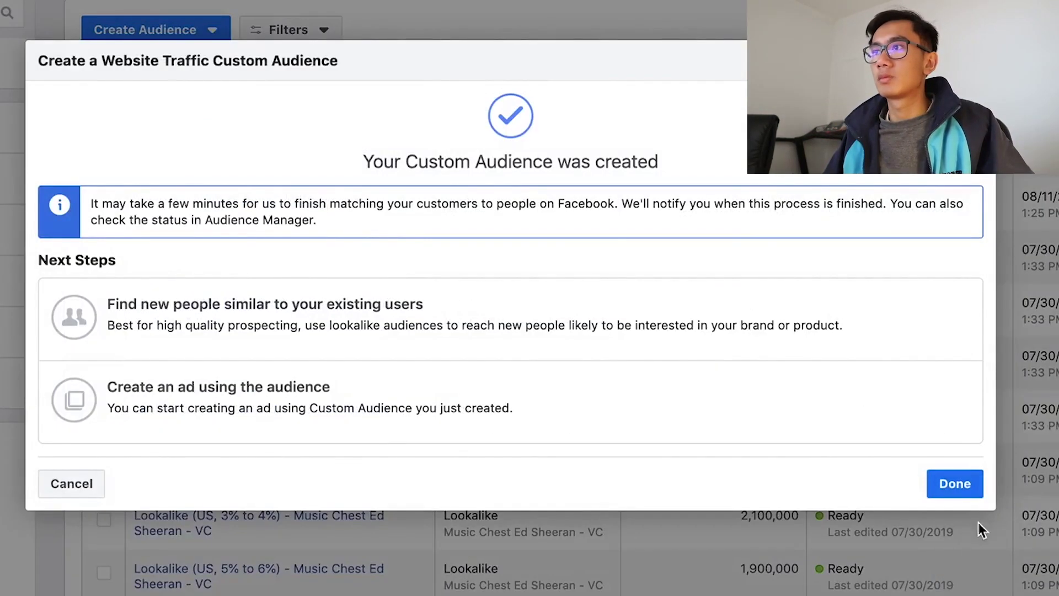
pyautogui.click(969, 492)
pyautogui.click(198, 34)
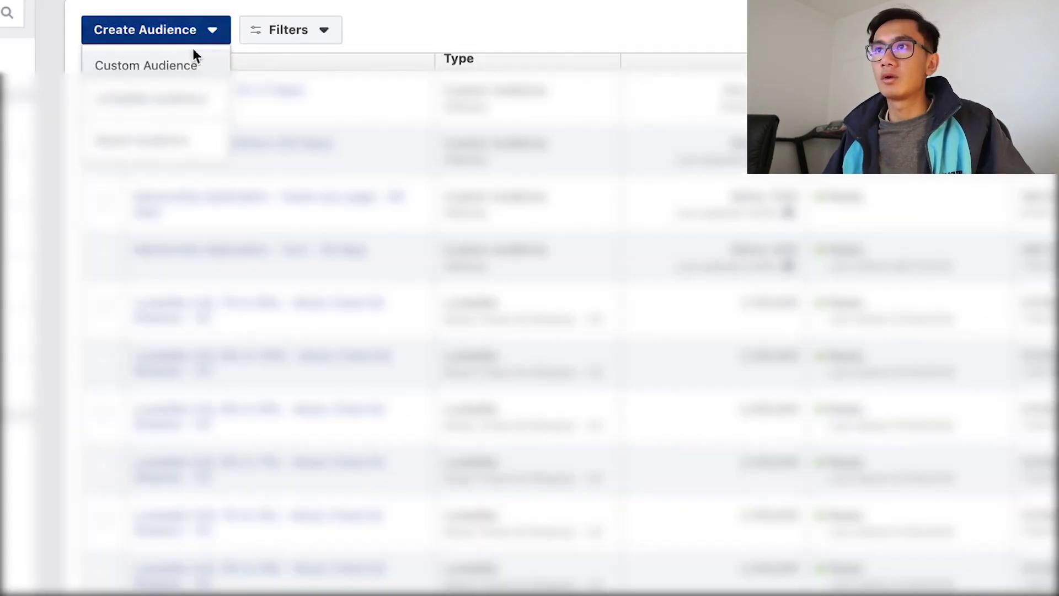
pyautogui.click(170, 66)
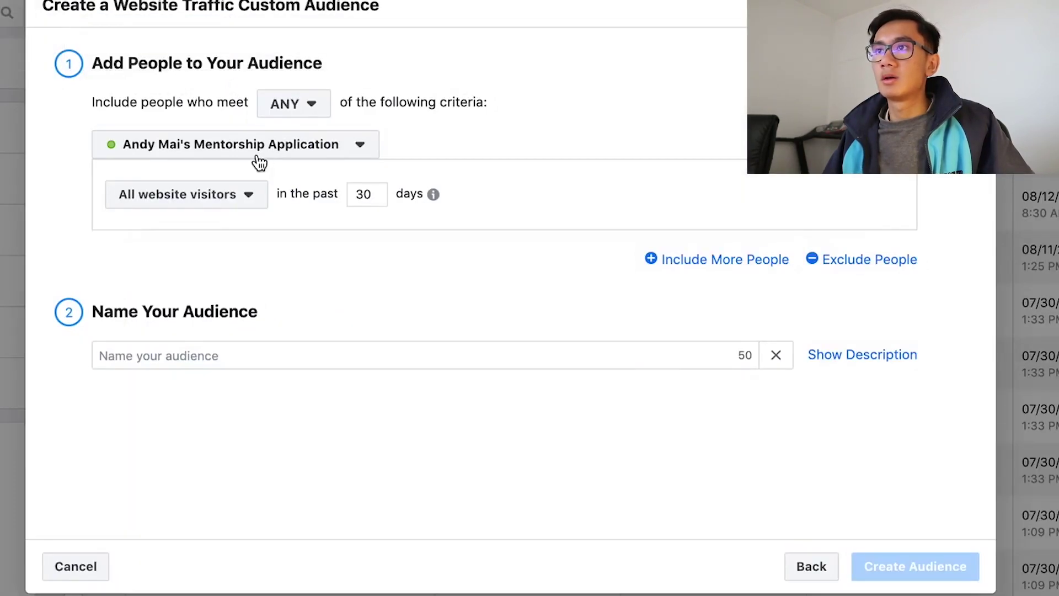
pyautogui.click(259, 157)
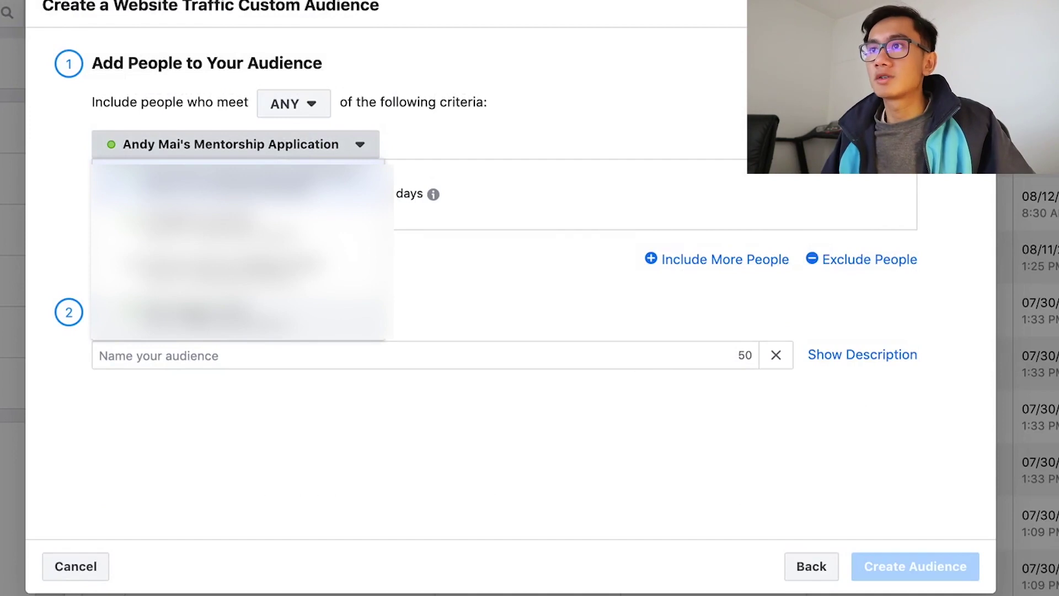
pyautogui.click(200, 168)
pyautogui.doubleClick(358, 193)
pyautogui.write('7')
pyautogui.click(217, 196)
pyautogui.scroll(-3, 216, 336)
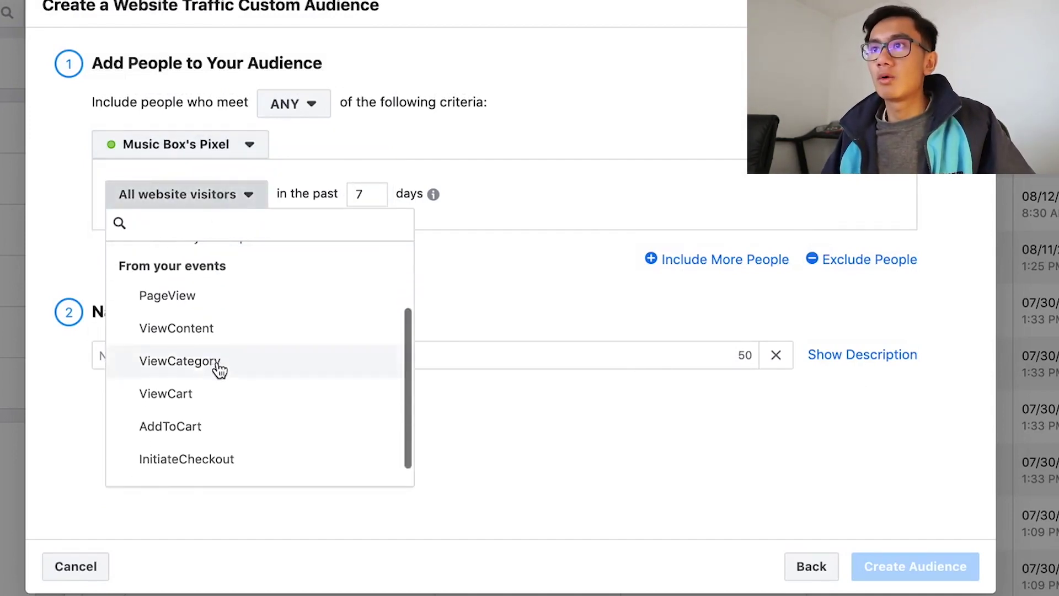
pyautogui.click(202, 429)
# - Name the AddToCart audience "Music Chest ALL ATC (7 Days)", reusing the copied name, and create it
pyautogui.click(215, 368)
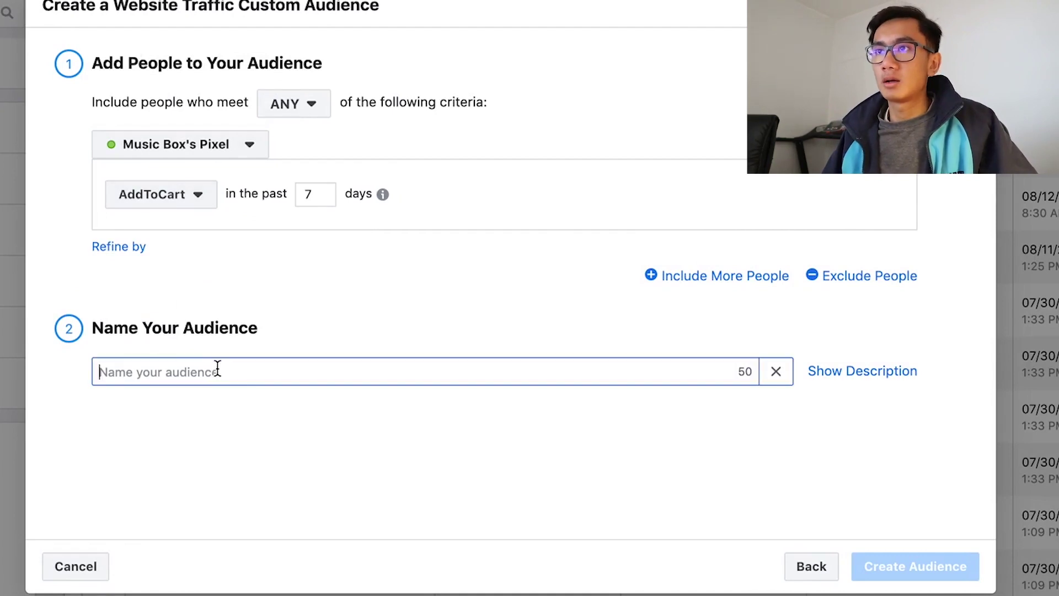
pyautogui.press('super+v')
pyautogui.doubleClick(217, 373)
pyautogui.write('ATC')
pyautogui.click(865, 568)
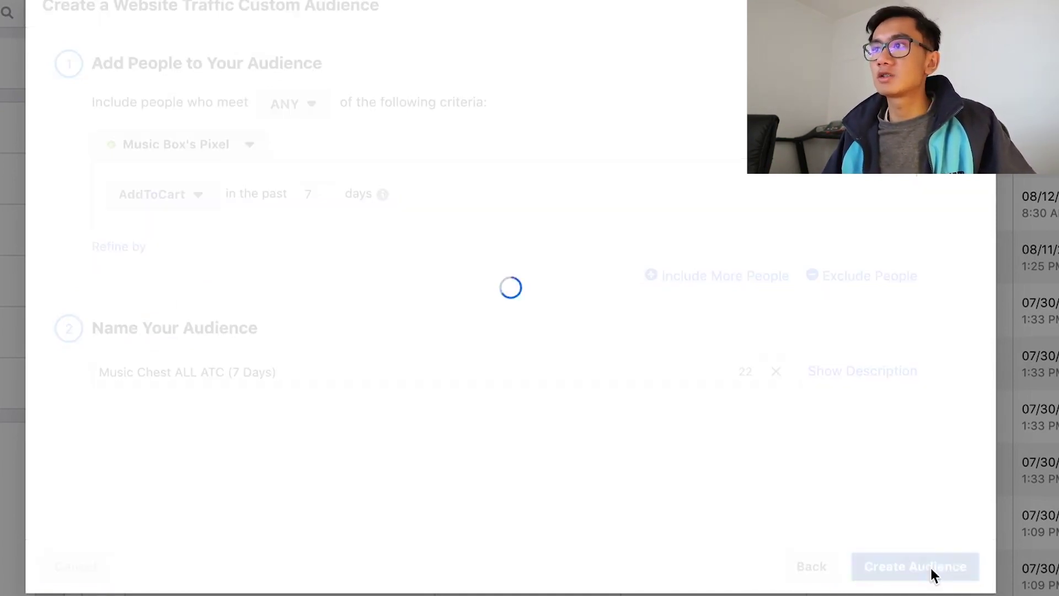
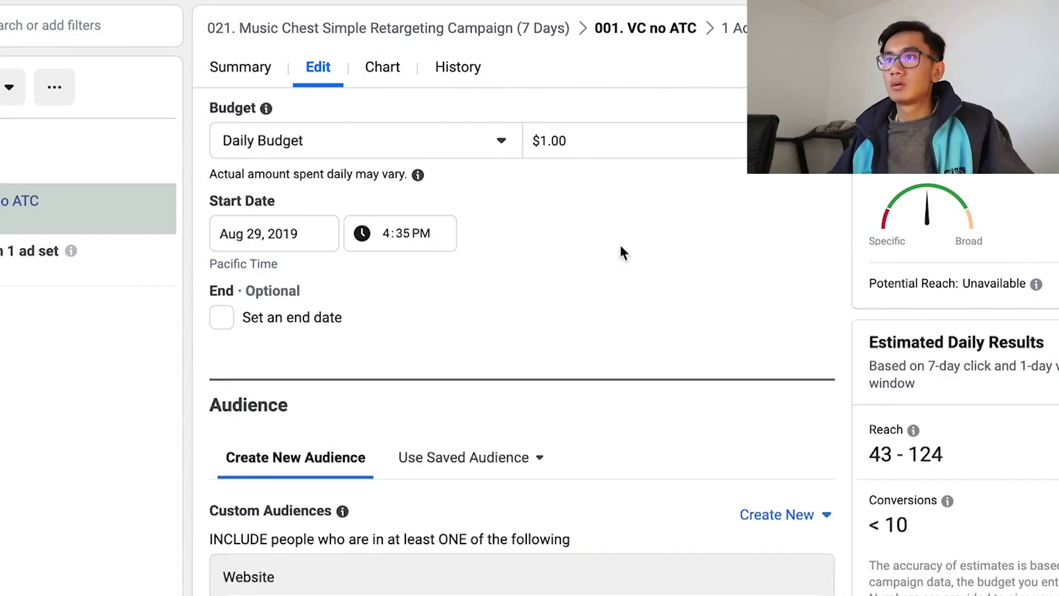
# - In the "001. VC no ATC" ad set, replace the included Music Chest All ViewContent audience with Music Chest ALL VC (7 Days)
pyautogui.scroll(-5, 589, 175)
pyautogui.click(461, 363)
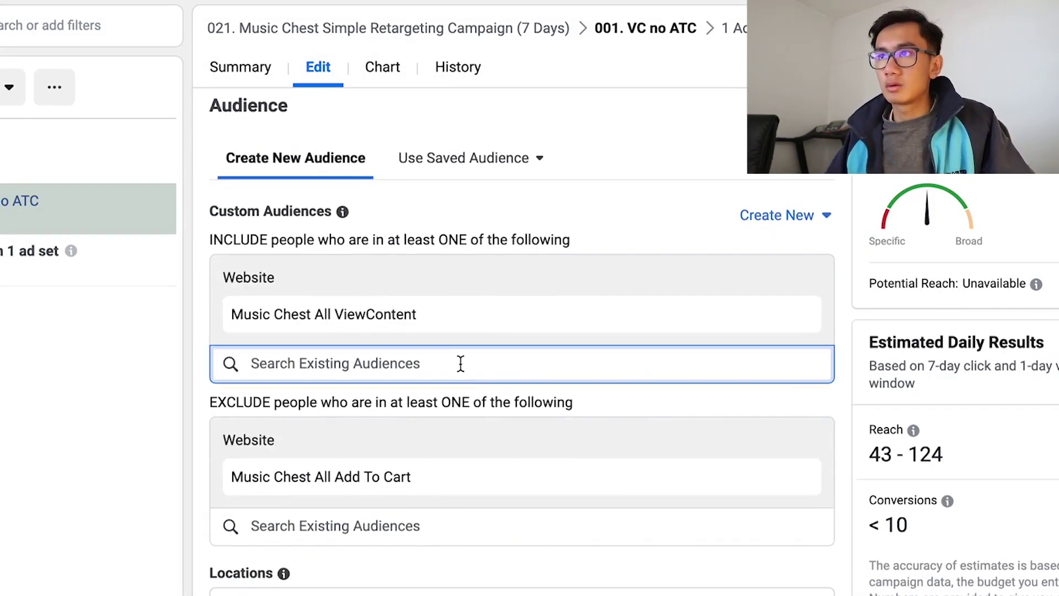
pyautogui.write('mus')
pyautogui.click(475, 429)
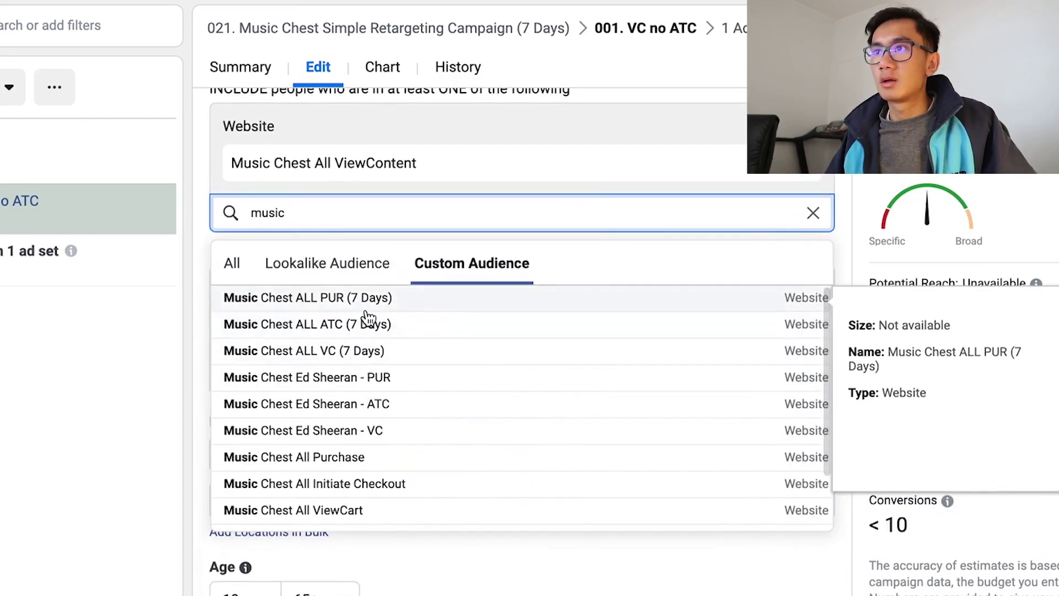
pyautogui.click(347, 357)
pyautogui.click(805, 208)
pyautogui.click(805, 209)
pyautogui.click(357, 369)
pyautogui.write('music')
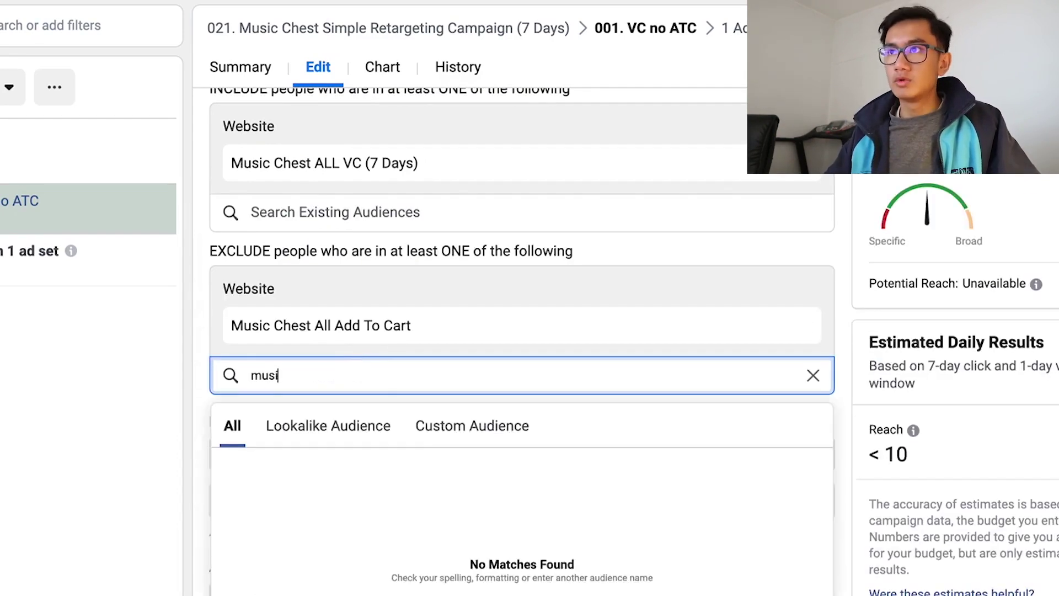
pyautogui.click(461, 457)
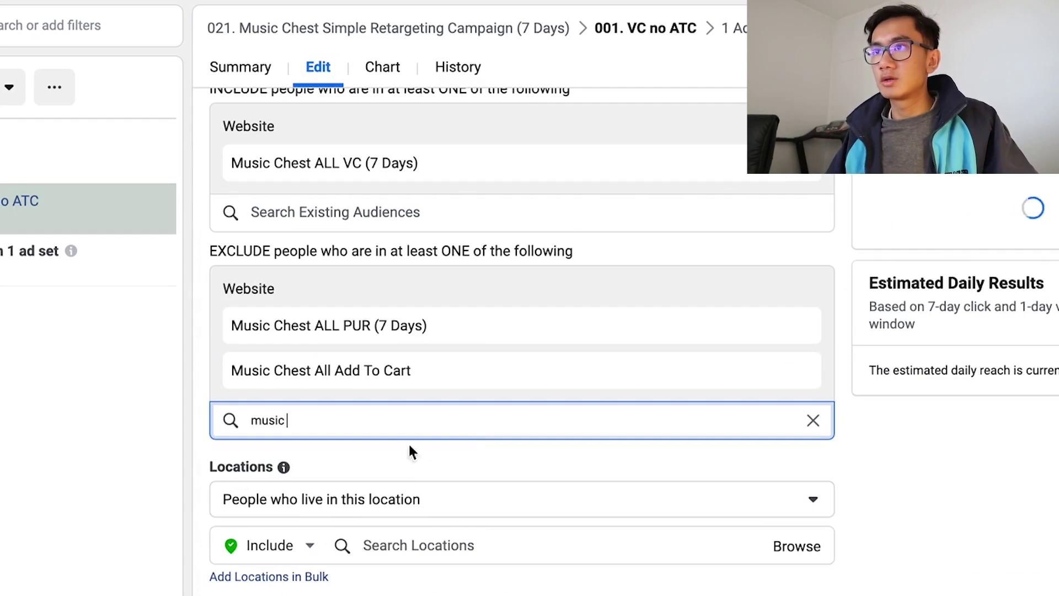
pyautogui.click(429, 426)
pyautogui.click(439, 477)
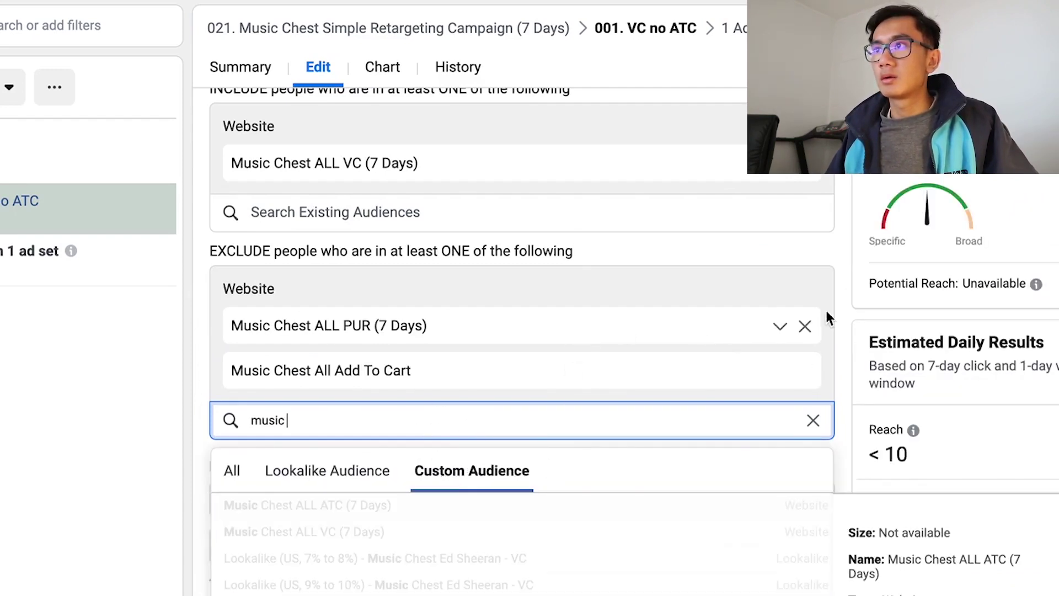
pyautogui.click(805, 327)
# - Replace the excluded Music Chest All Add To Cart audience with Music Chest ALL ATC (7 Days)
pyautogui.click(503, 373)
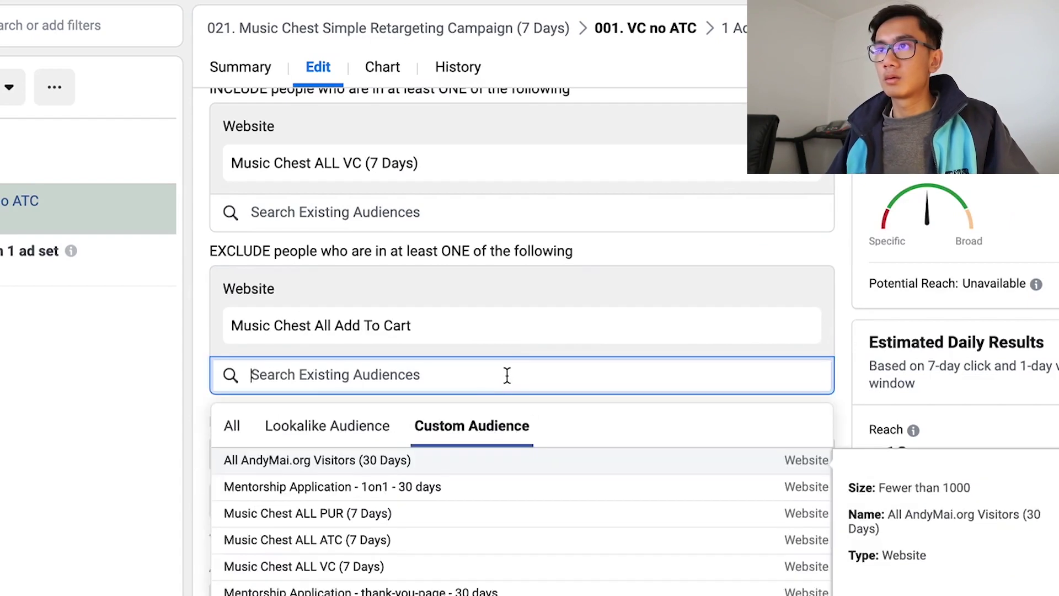
pyautogui.write('music')
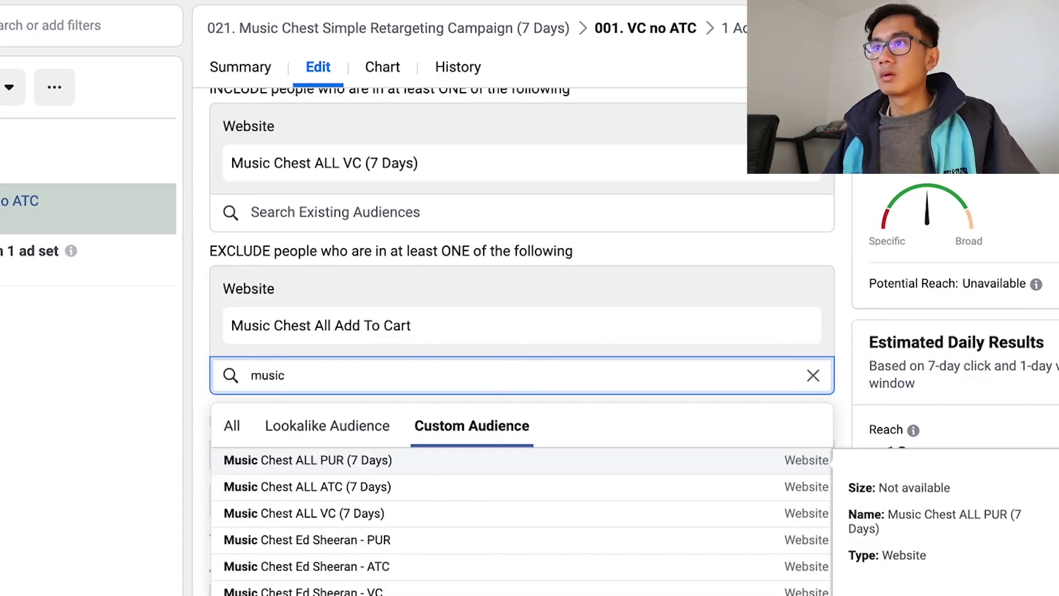
pyautogui.click(325, 488)
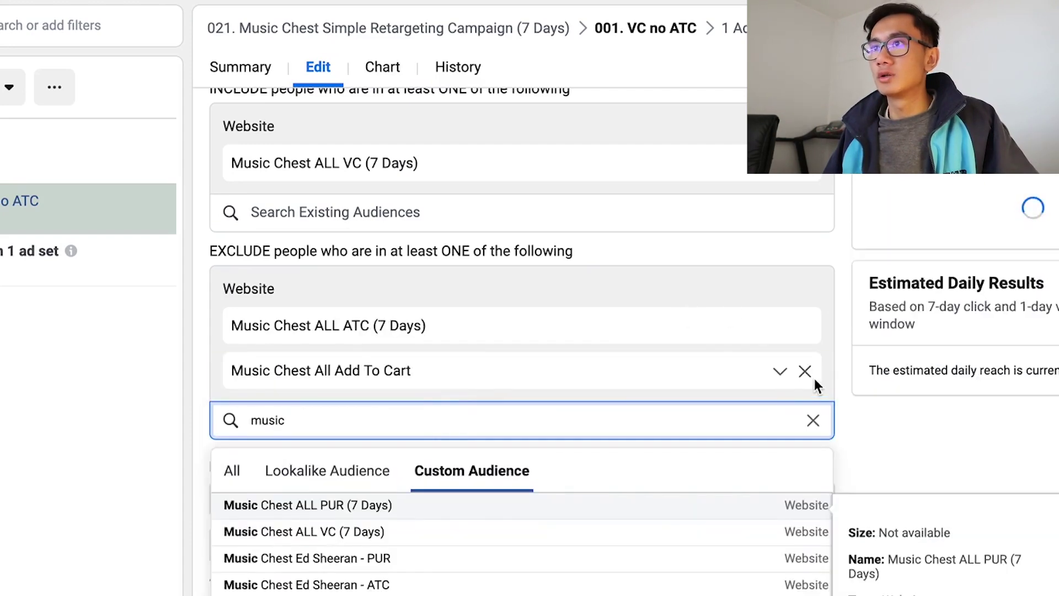
pyautogui.click(806, 372)
# - Duplicate the "001. VC no ATC" ad set and rename the copy "002. ATC no PUR"
pyautogui.scroll(5, 753, 383)
pyautogui.scroll(10, 756, 392)
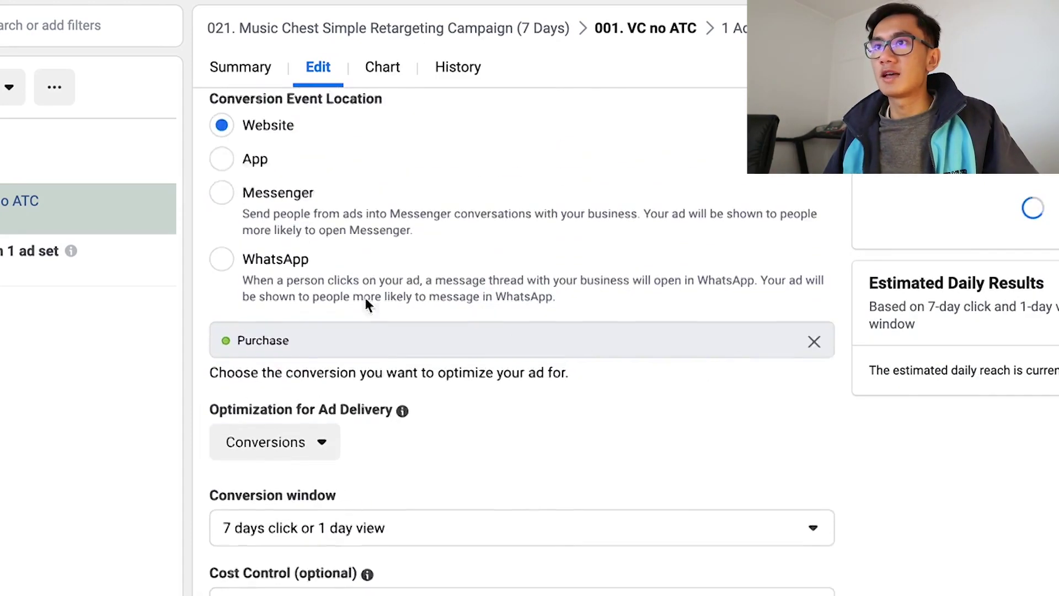
pyautogui.moveTo(127, 221)
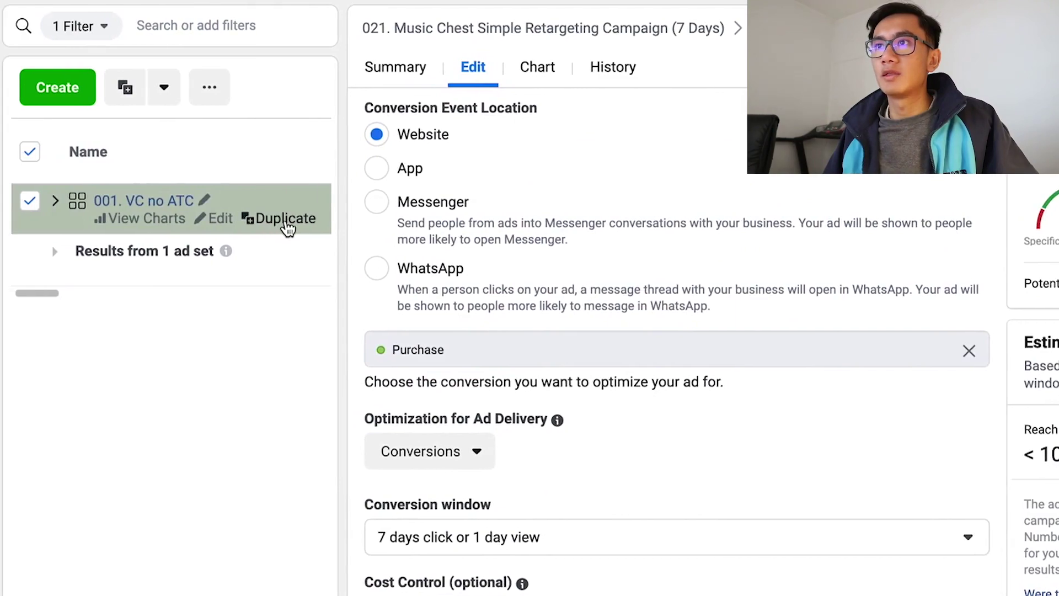
pyautogui.click(286, 220)
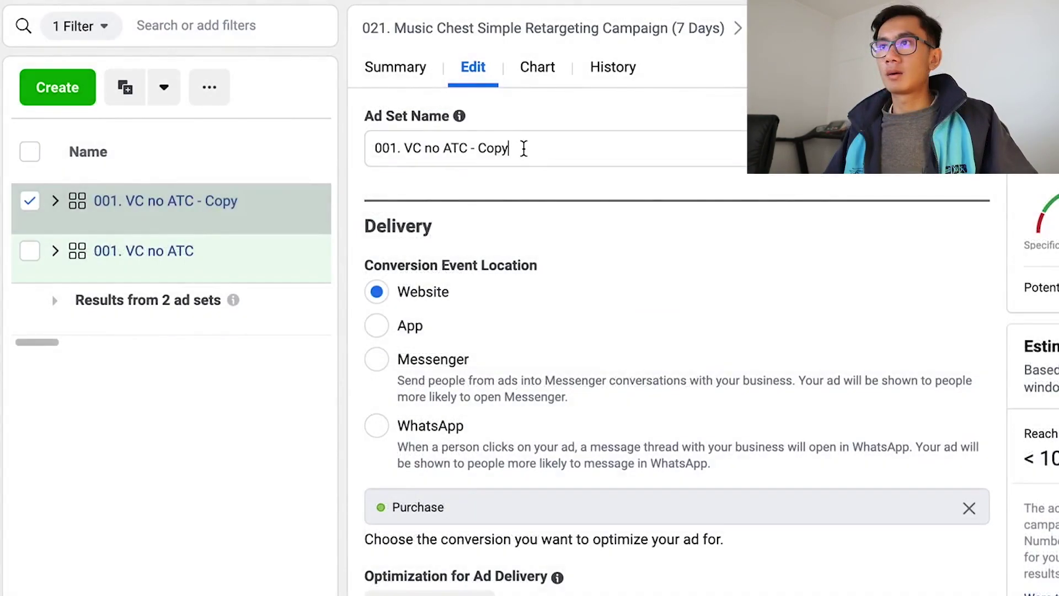
pyautogui.moveTo(468, 165); pyautogui.dragTo(407, 150)
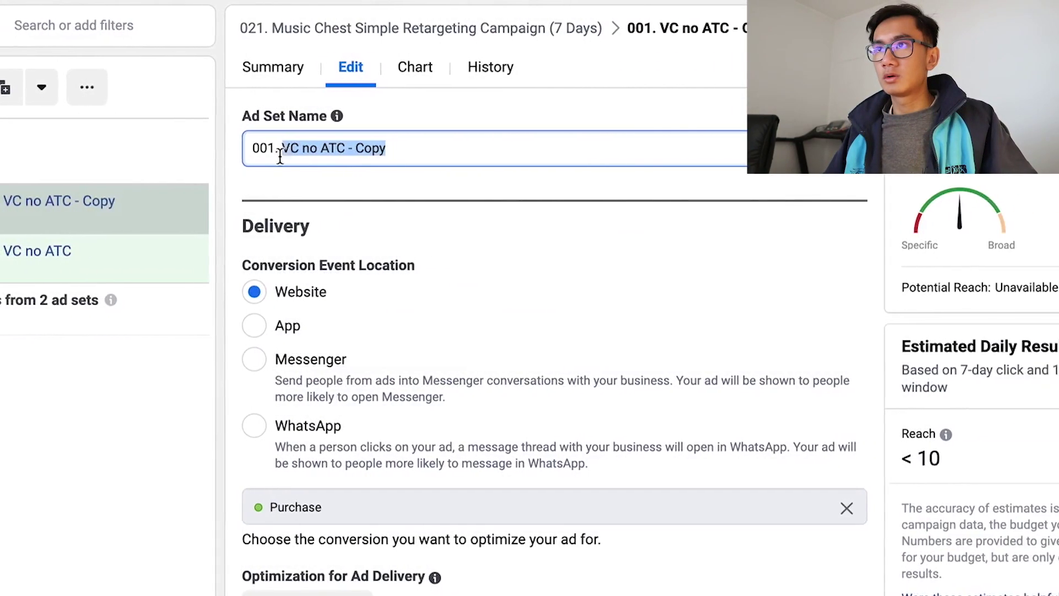
pyautogui.keyDown('shift'); pyautogui.click(237, 157); pyautogui.keyUp('shift')
pyautogui.press('BackSpace')
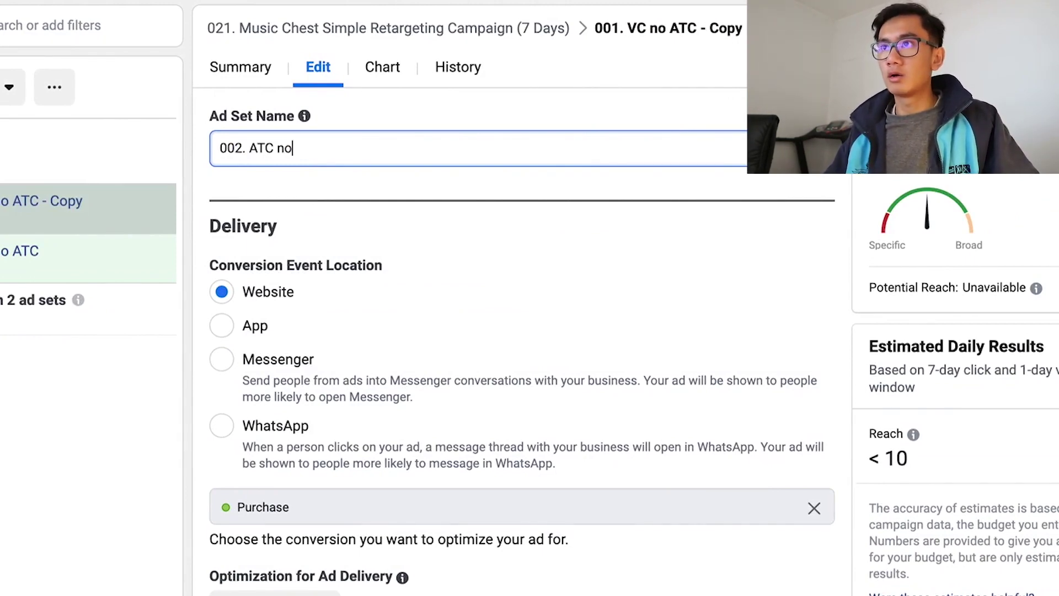
# - Include the Music Chest ALL ATC (7 Days) audience in the duplicated ad set in place of Music Chest ALL VC (7 Days)
pyautogui.scroll(-20, 509, 286)
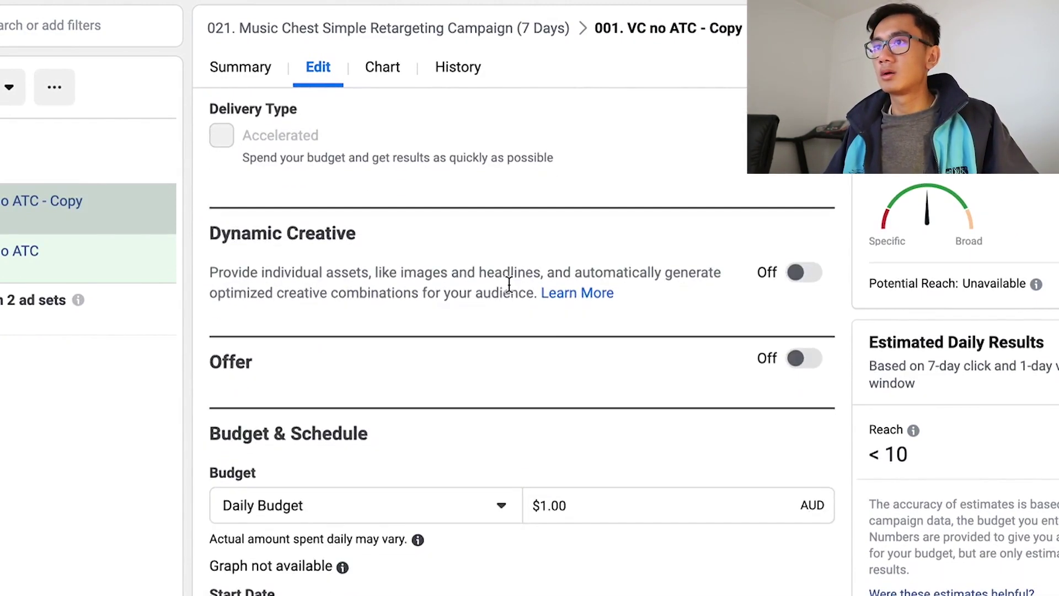
pyautogui.scroll(-1, 511, 309)
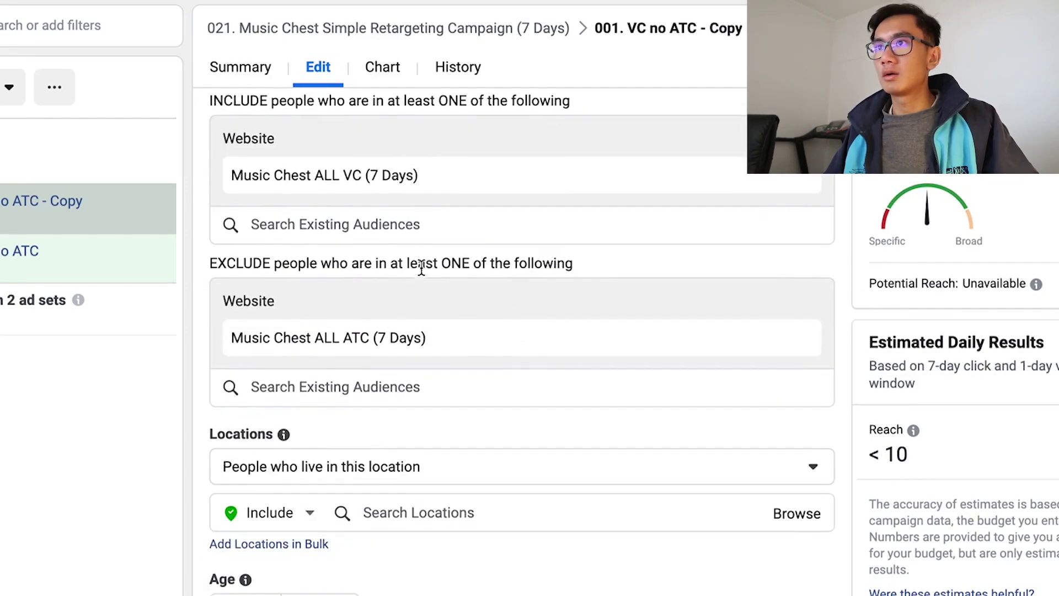
pyautogui.click(418, 226)
pyautogui.write('atc')
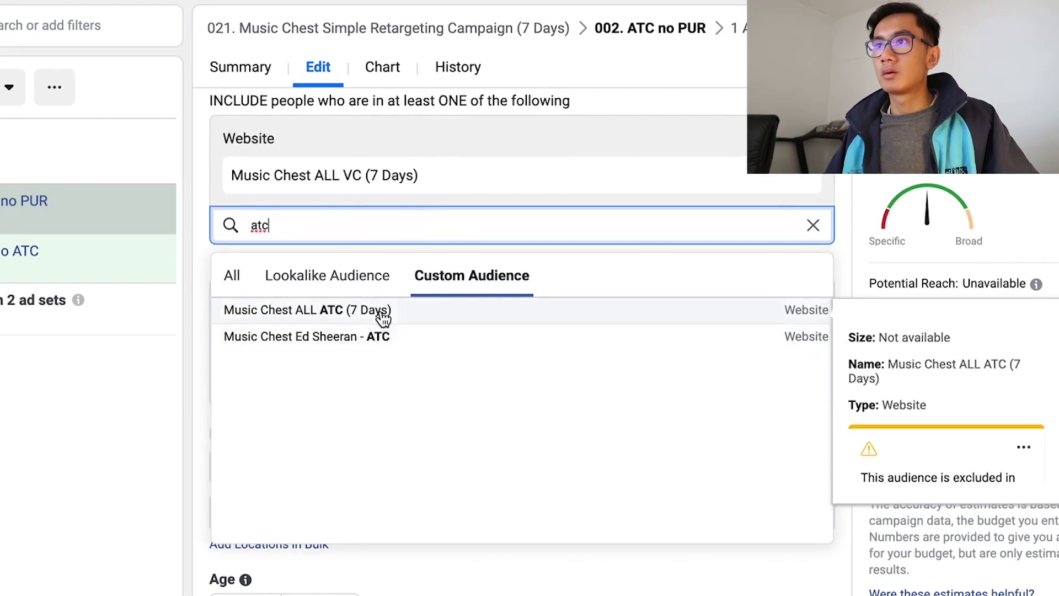
pyautogui.click(380, 317)
pyautogui.click(804, 219)
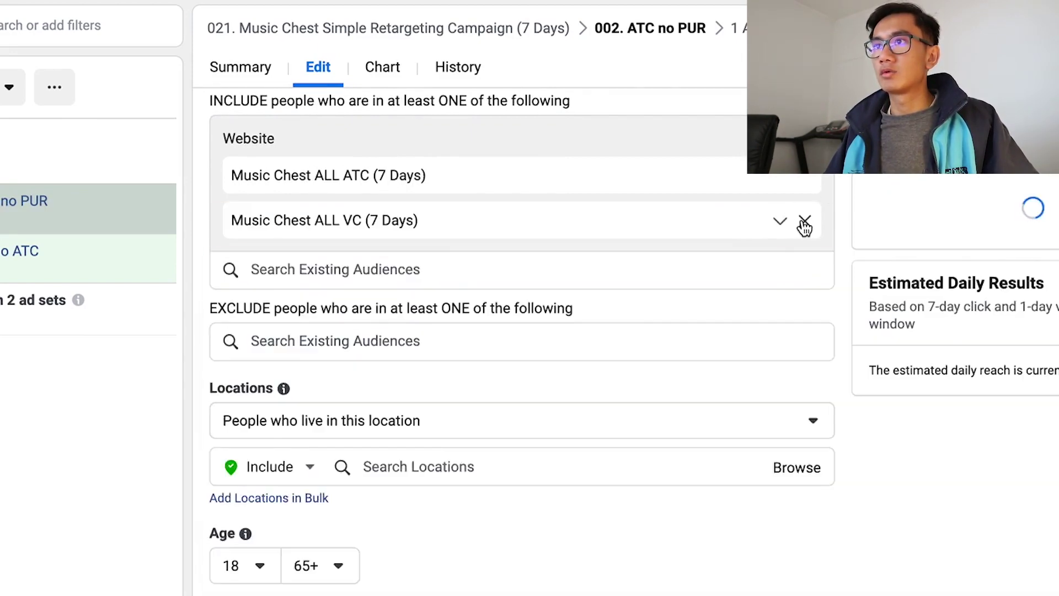
pyautogui.click(803, 219)
# - Exclude the Music Chest ALL PUR (7 Days) audience and remove Music Chest ALL VC (7 Days) from the included audiences
pyautogui.click(417, 298)
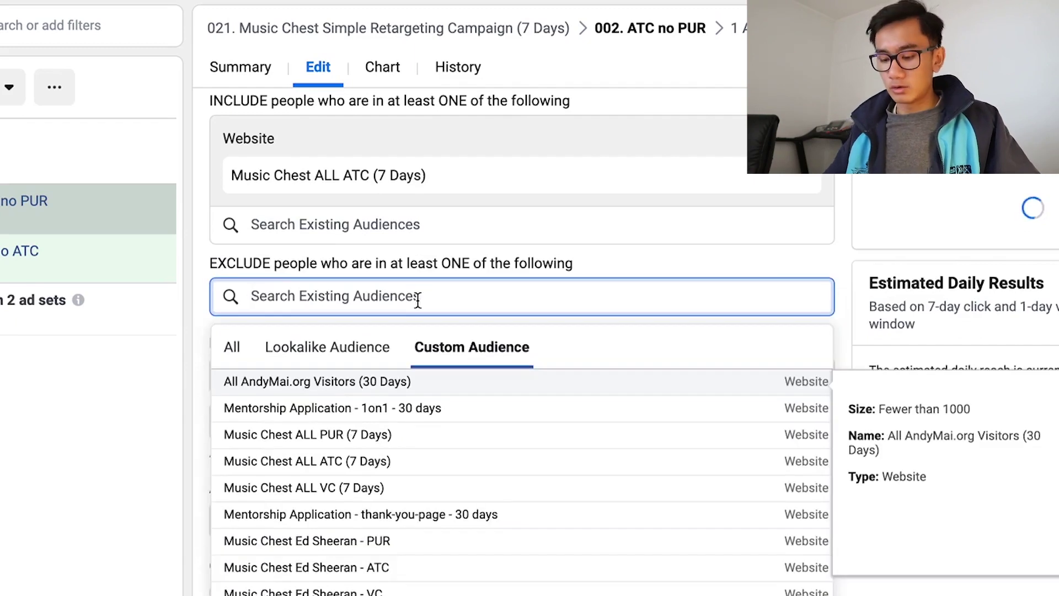
pyautogui.write('pur')
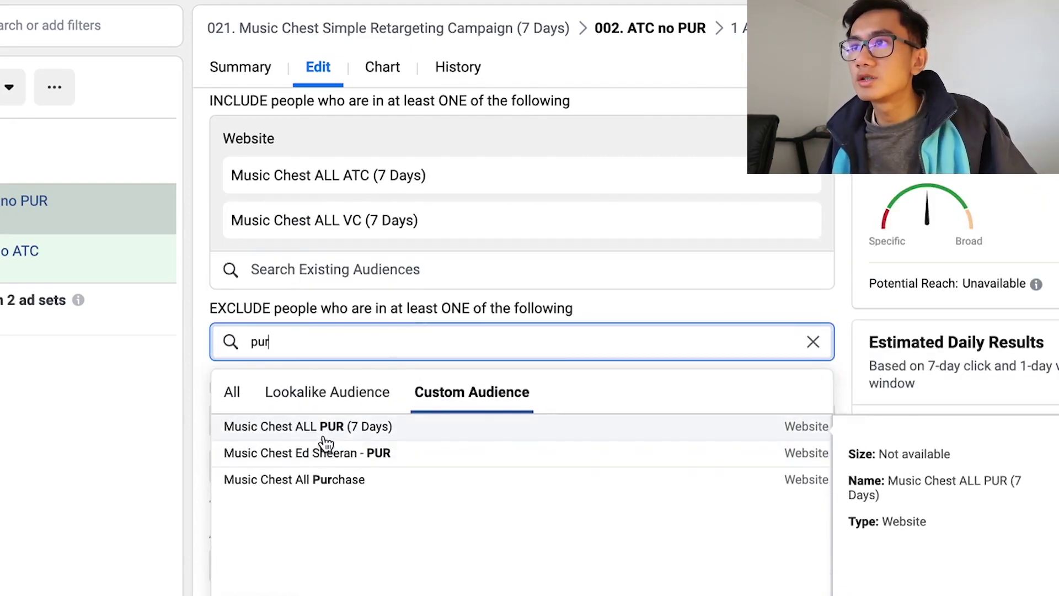
pyautogui.click(326, 429)
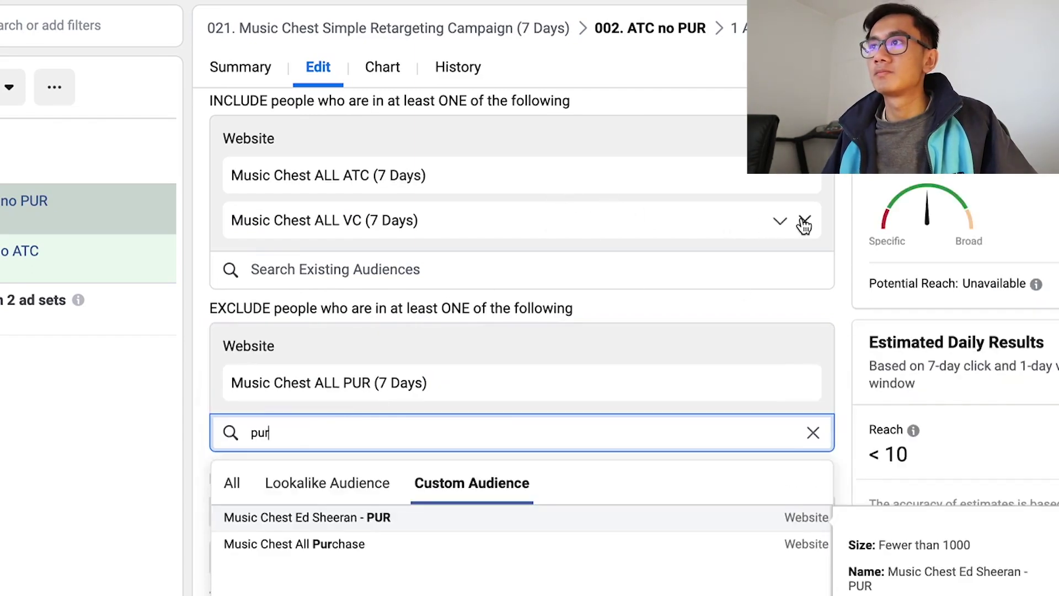
pyautogui.click(805, 220)
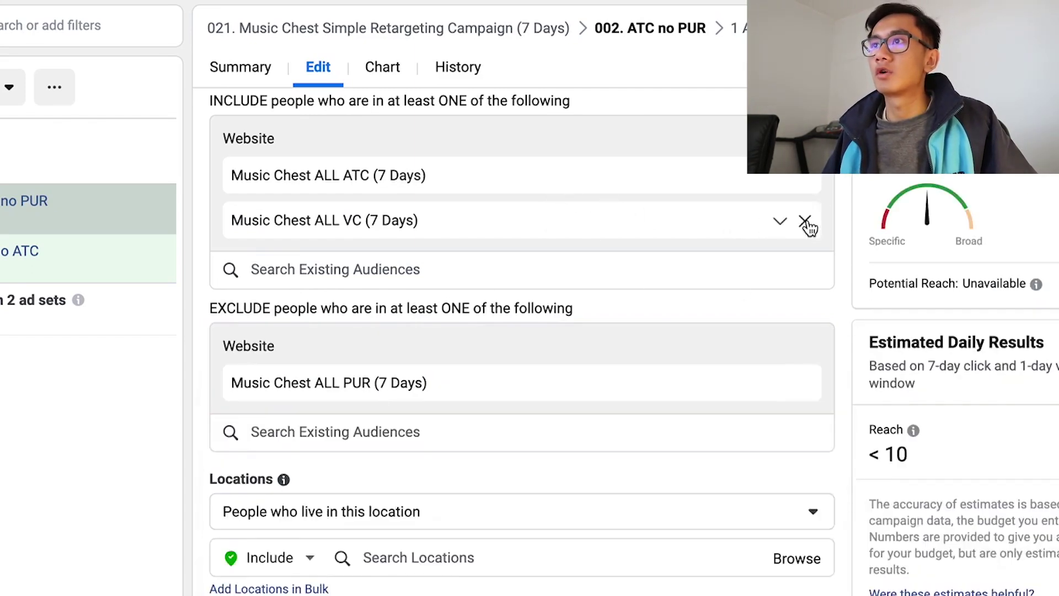
pyautogui.click(805, 220)
# - Review and publish the draft changes for the "002. ATC no PUR" ad set and its ad
pyautogui.scroll(8, 844, 333)
pyautogui.scroll(10, 848, 337)
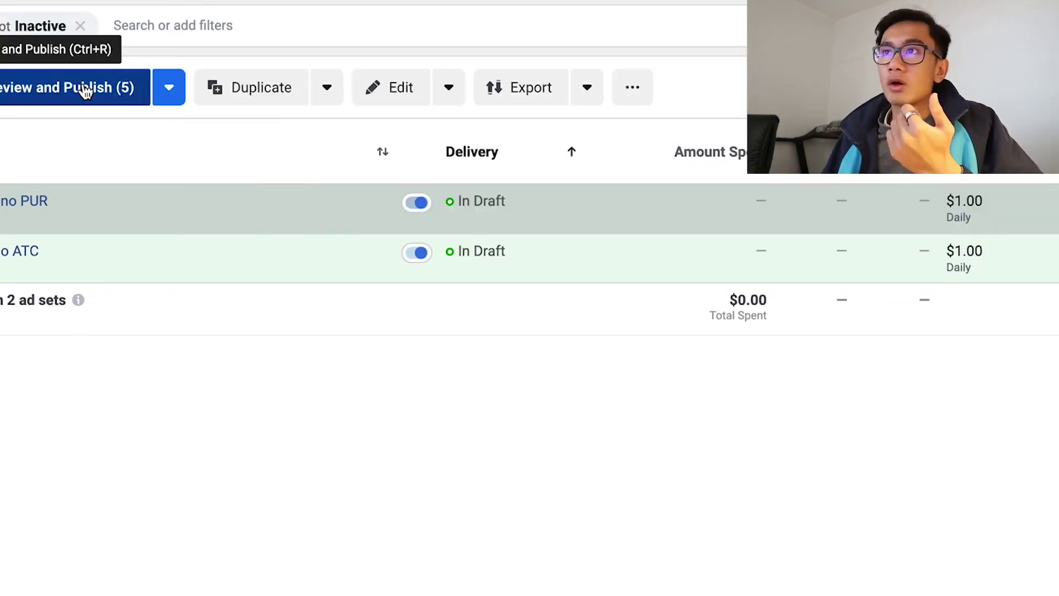
pyautogui.click(85, 91)
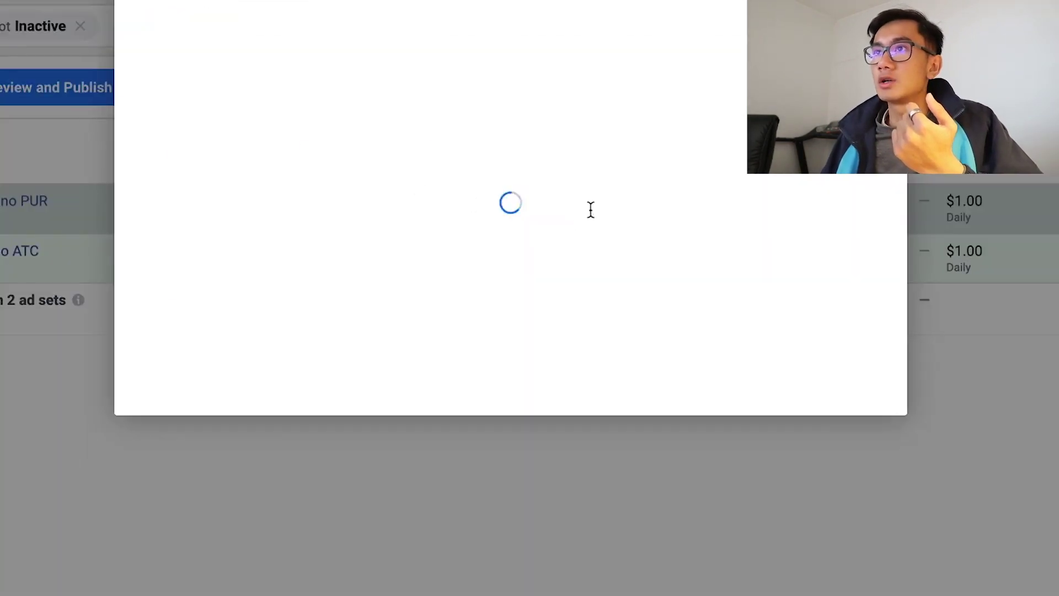
pyautogui.click(829, 238)
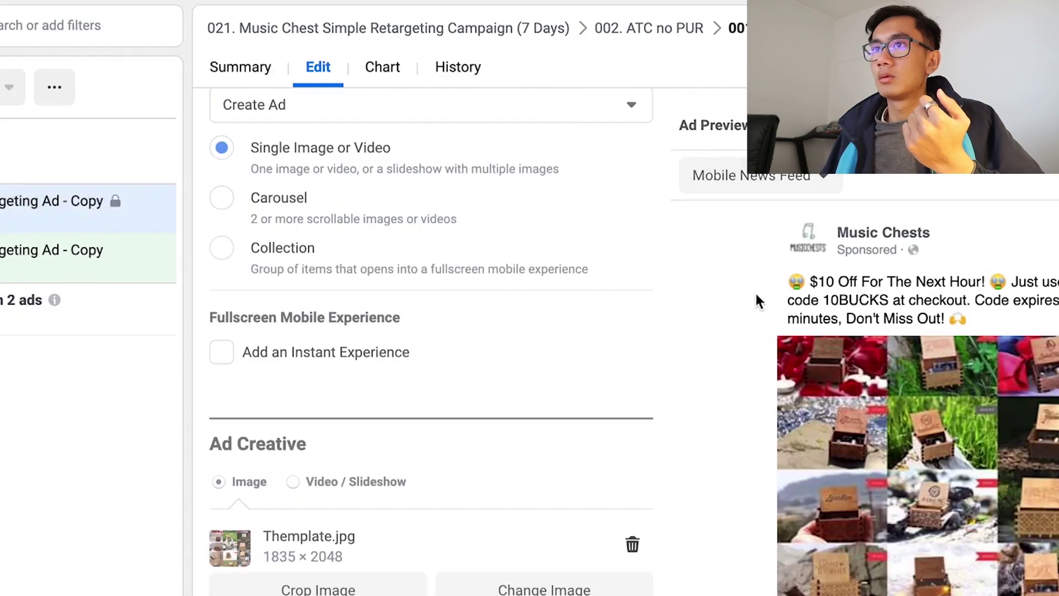
# - Select the retargeting ad in the "001. VC no ATC" ad set, then review and publish its draft
pyautogui.click(70, 252)
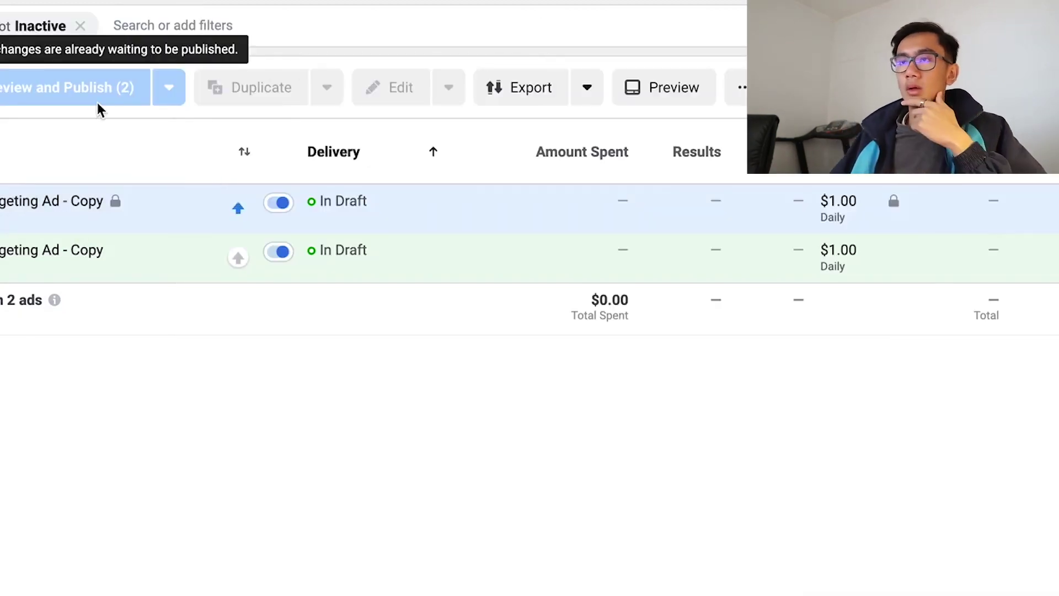
pyautogui.click(62, 271)
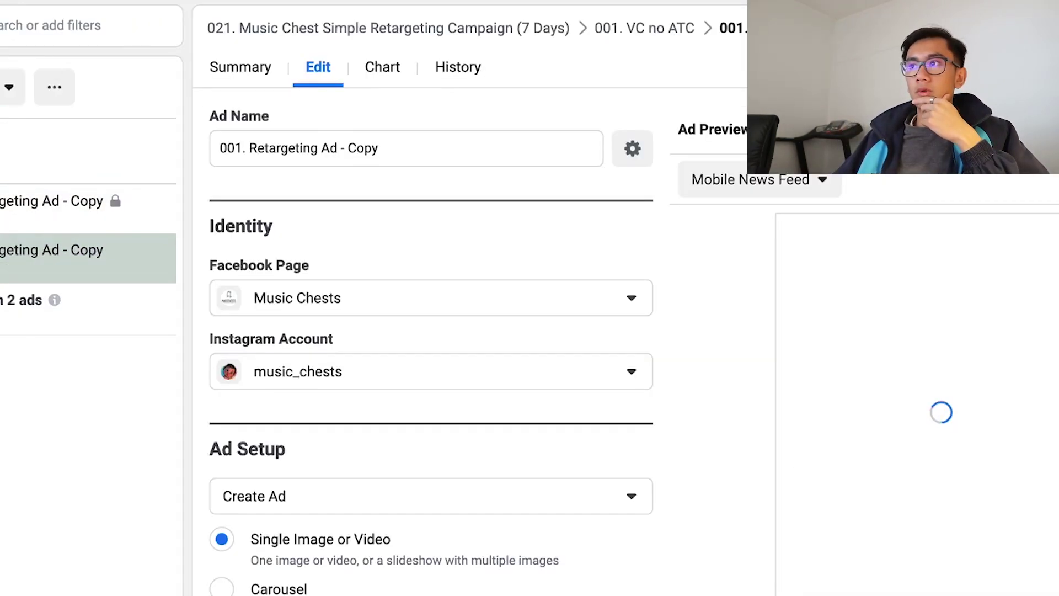
pyautogui.click(76, 230)
pyautogui.click(72, 88)
pyautogui.click(857, 404)
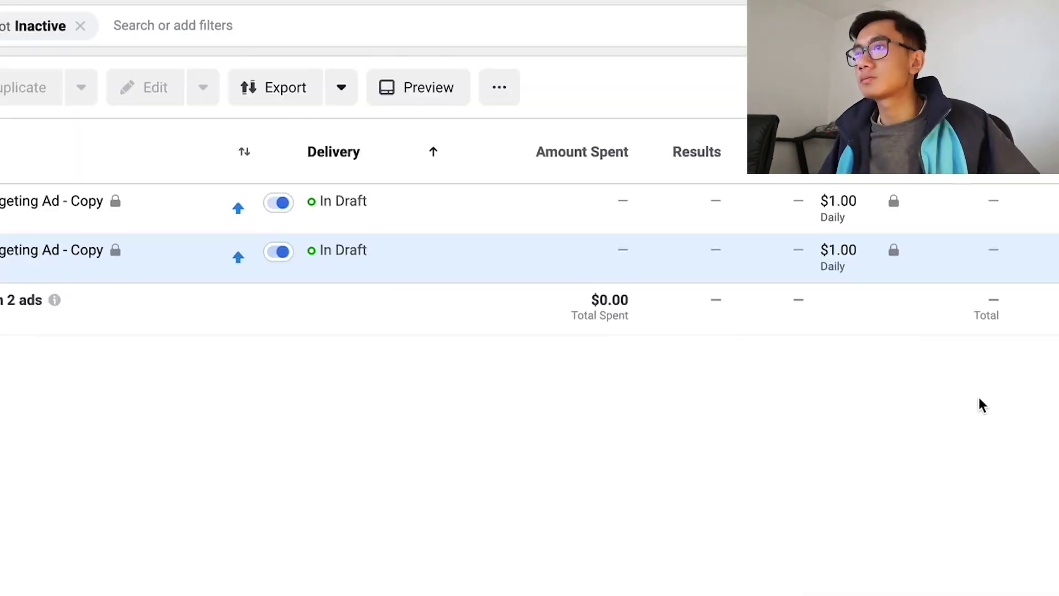